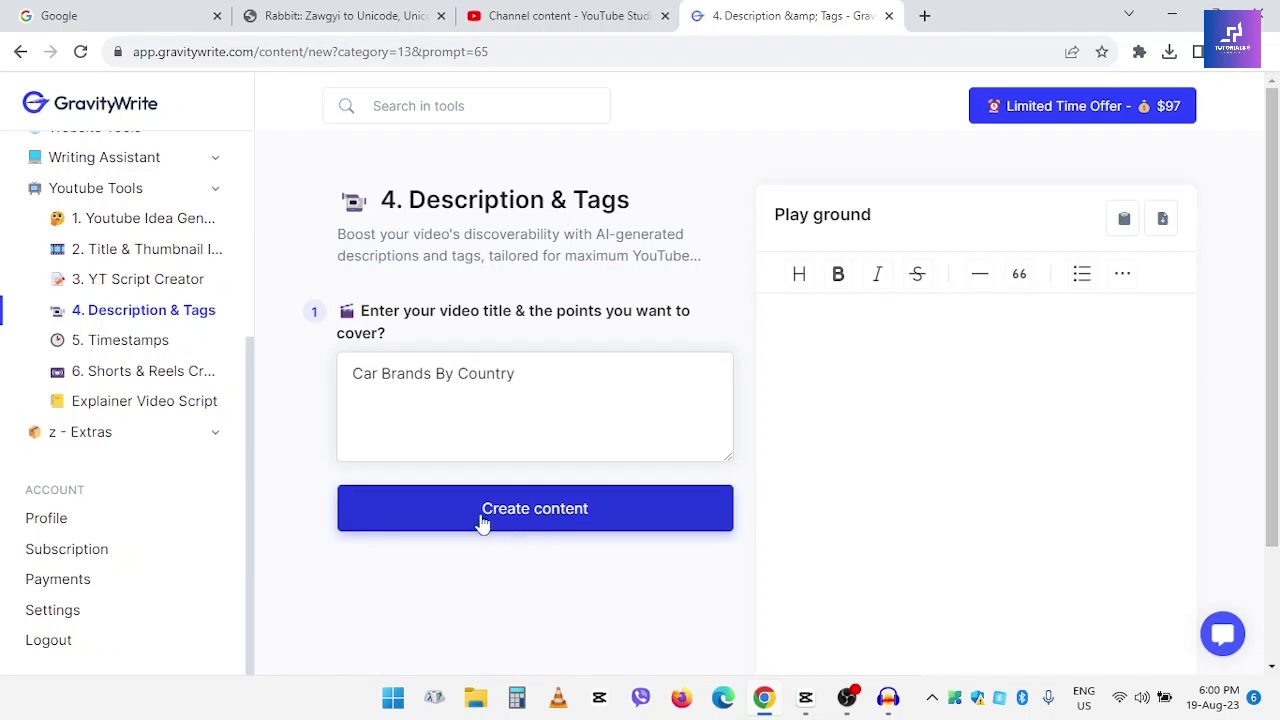
Generate the AI description, tags and hashtags for 'Car Brands By Country' in GravityWrite.
left_click(632, 524)
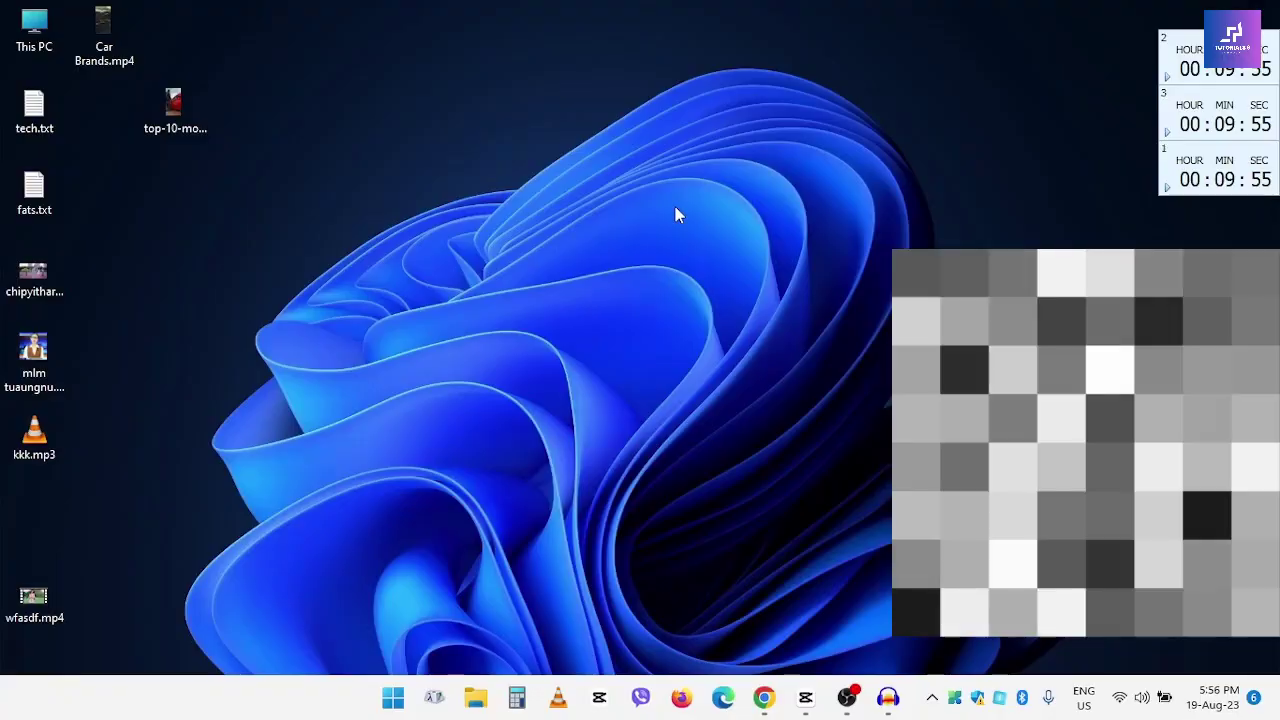
Open youtube.com in a new Chrome tab.
left_click(765, 708)
left_click(478, 15)
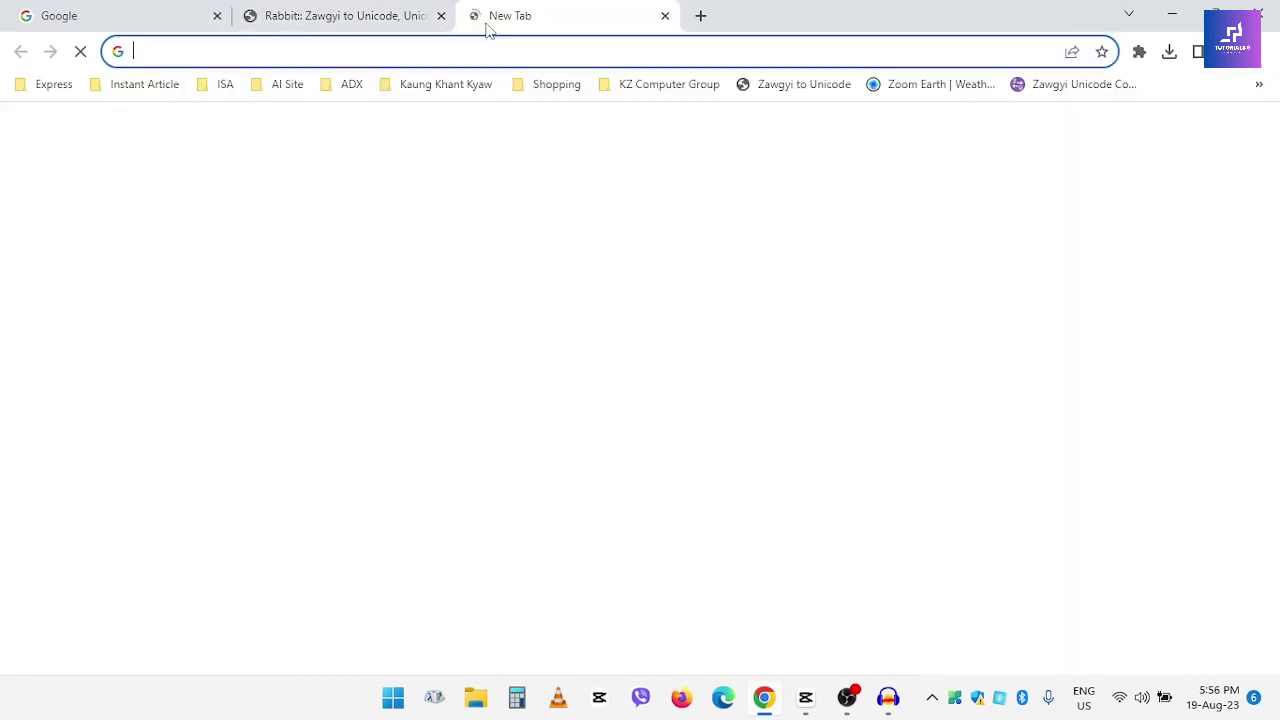
type("youtube.com")
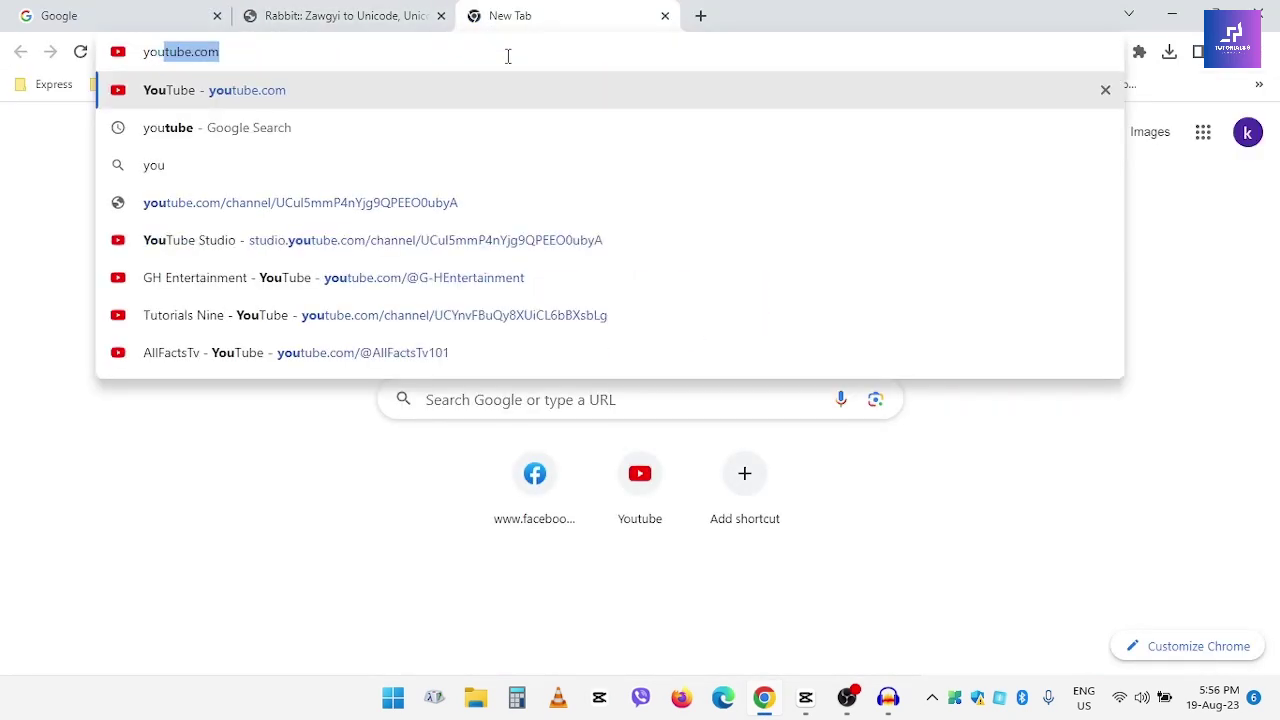
key("Return")
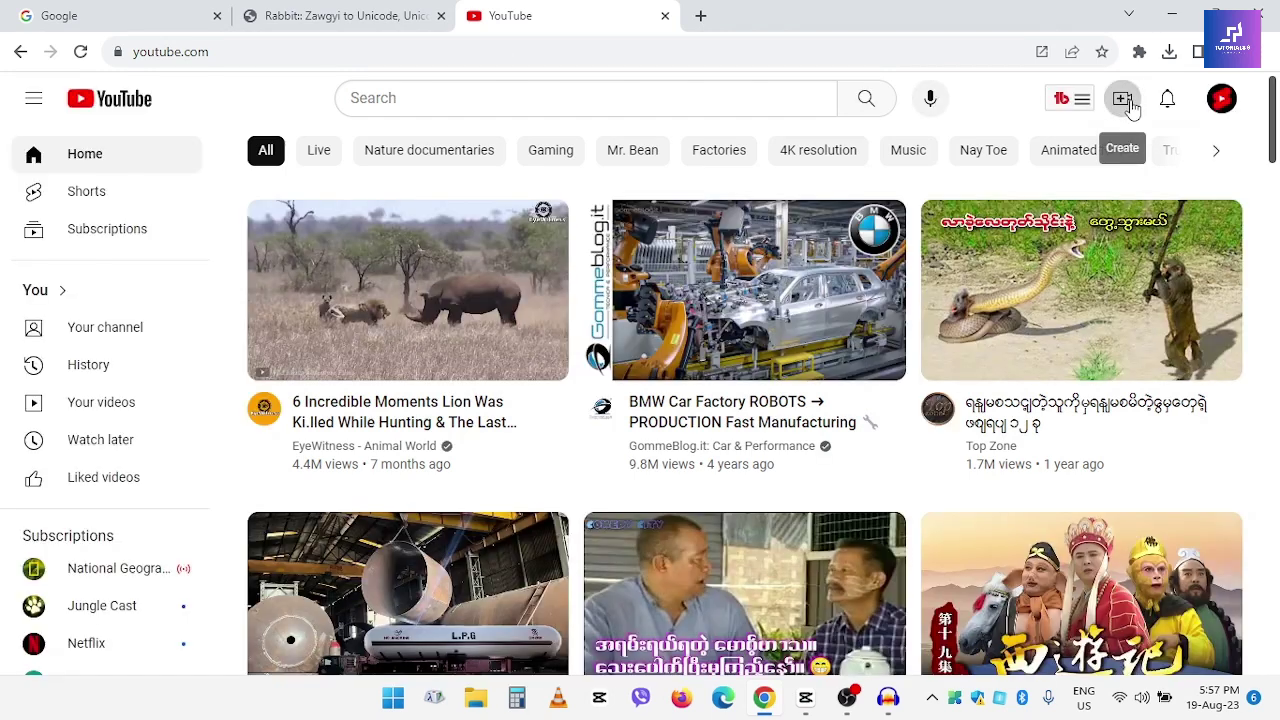
Upload Car Brands.mp4 through Create > Upload video.
left_click(1122, 97)
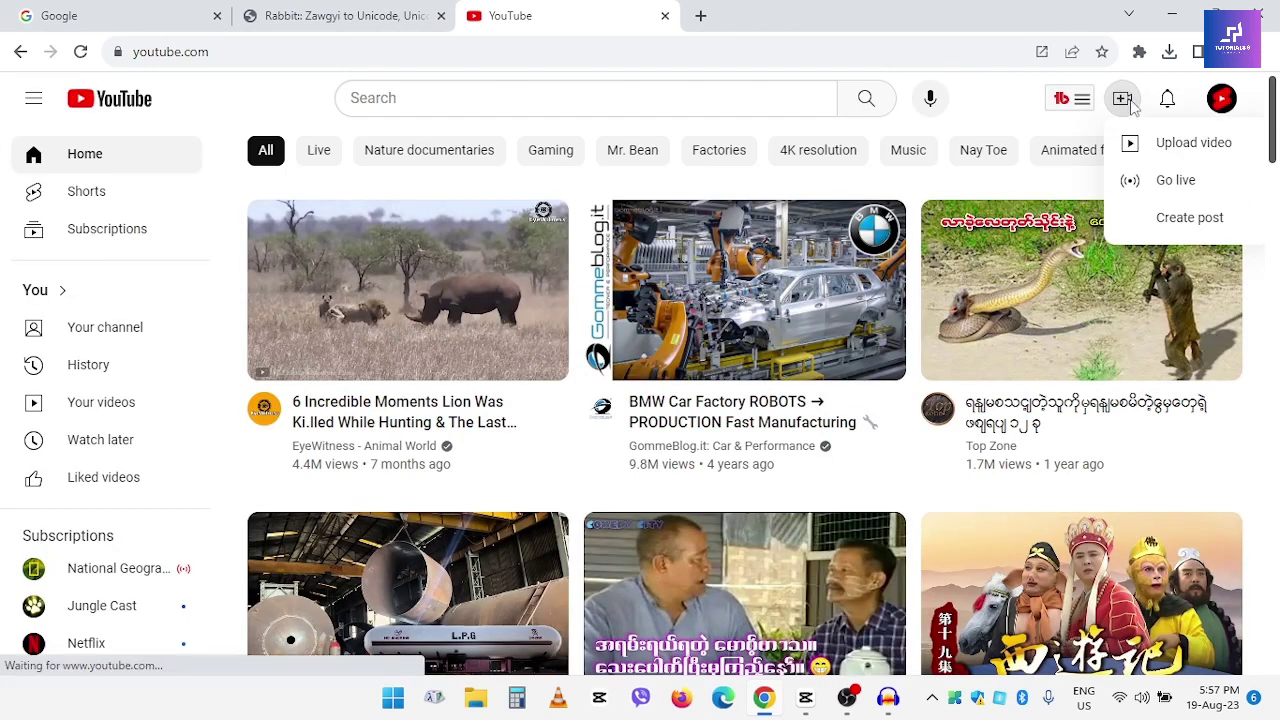
left_click(1220, 150)
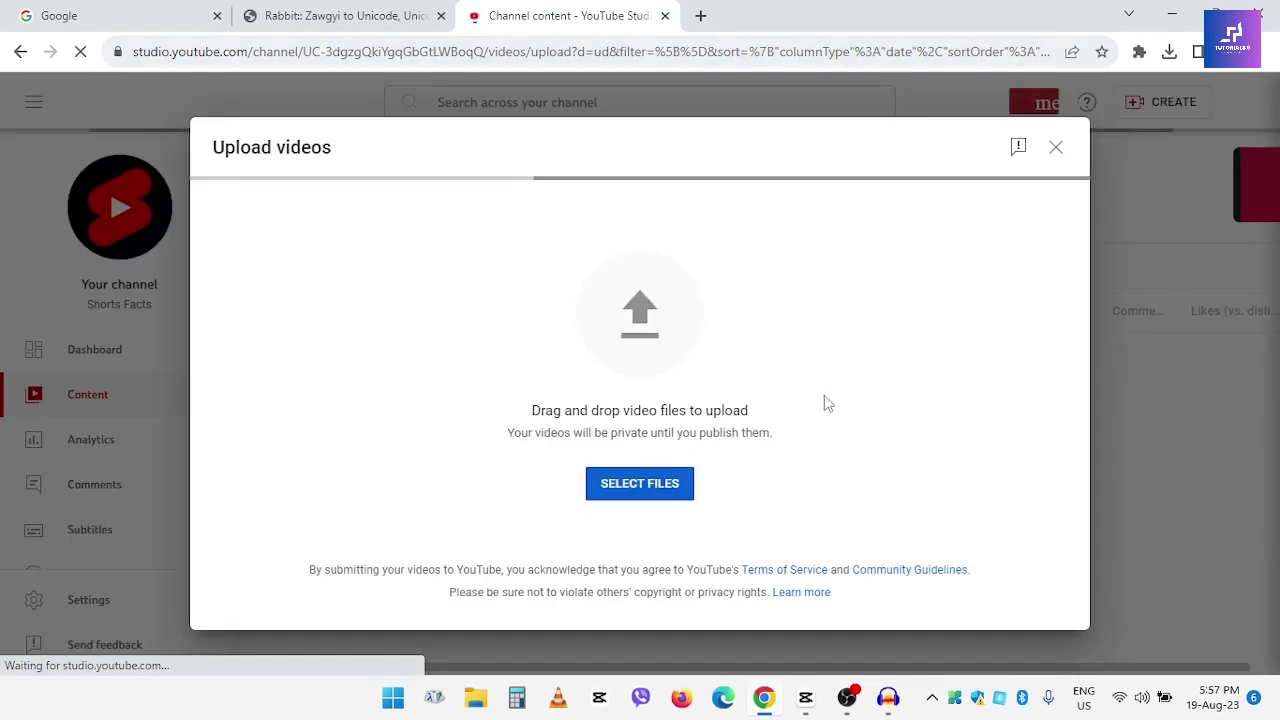
left_click(672, 492)
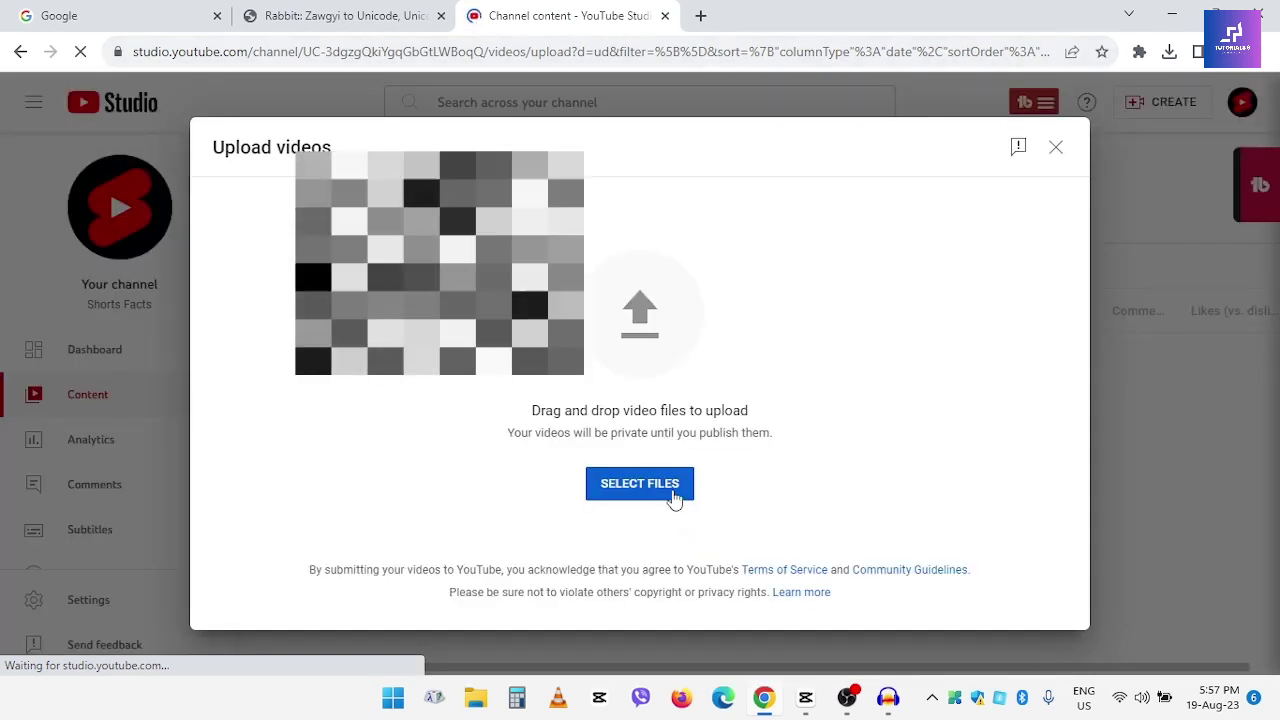
left_click(235, 212)
left_click(453, 421)
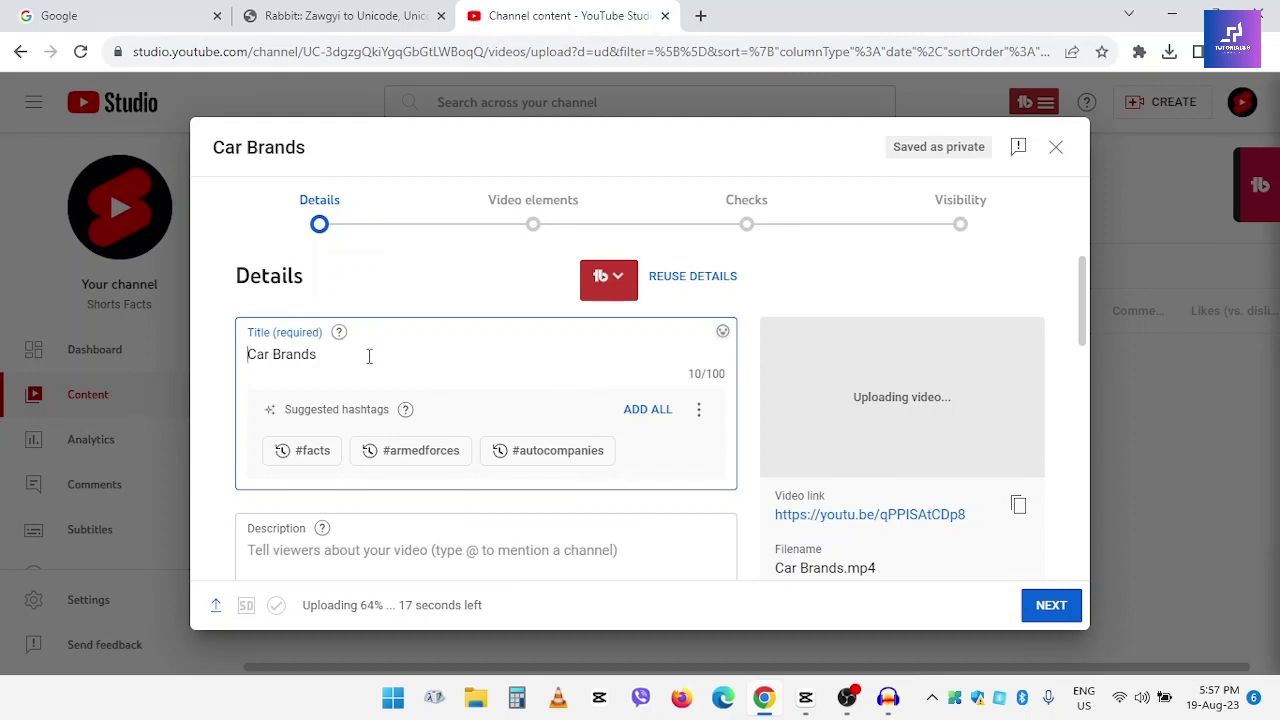
Extend the video title to 'Car Brands By Country' and select the whole title.
left_click(372, 14)
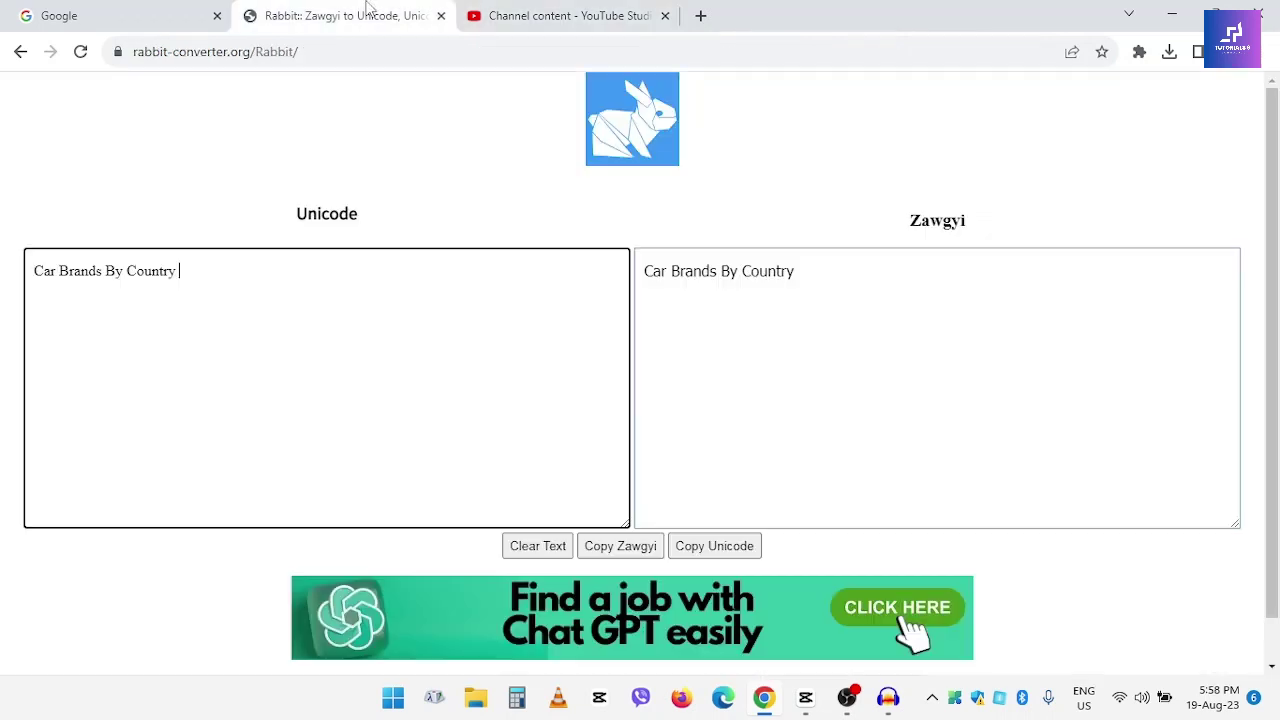
left_click(557, 12)
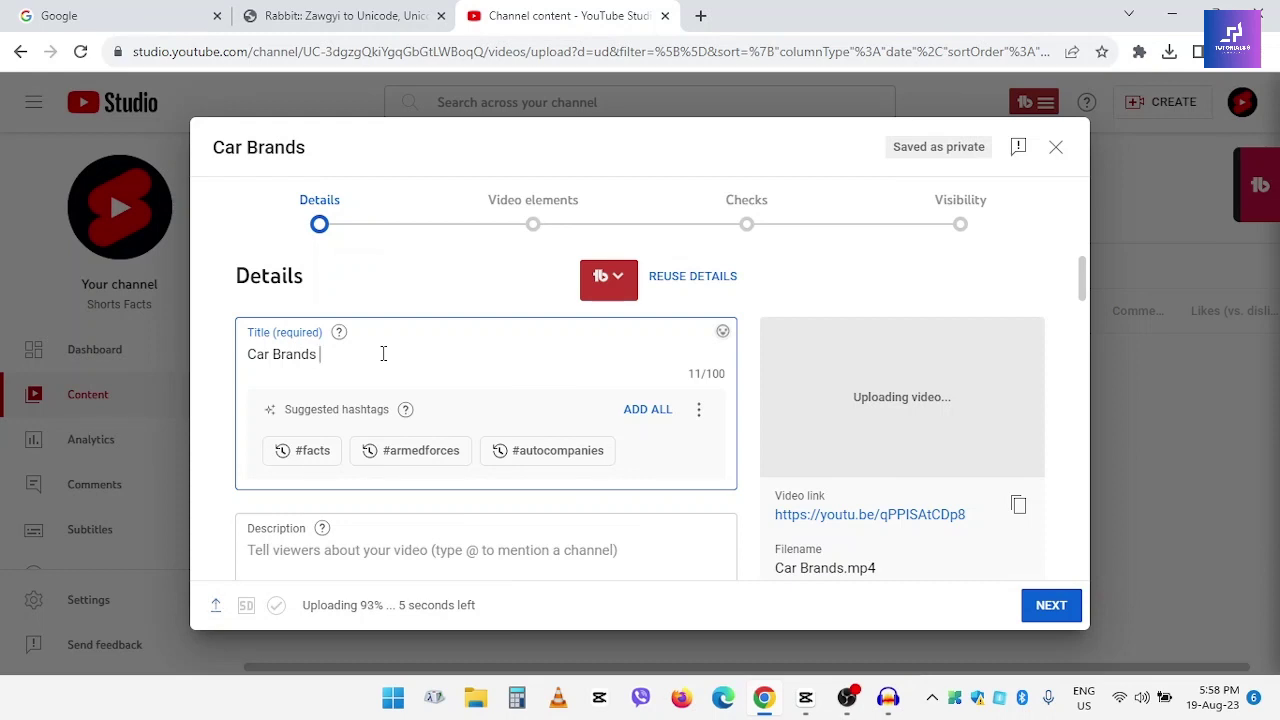
type("By ")
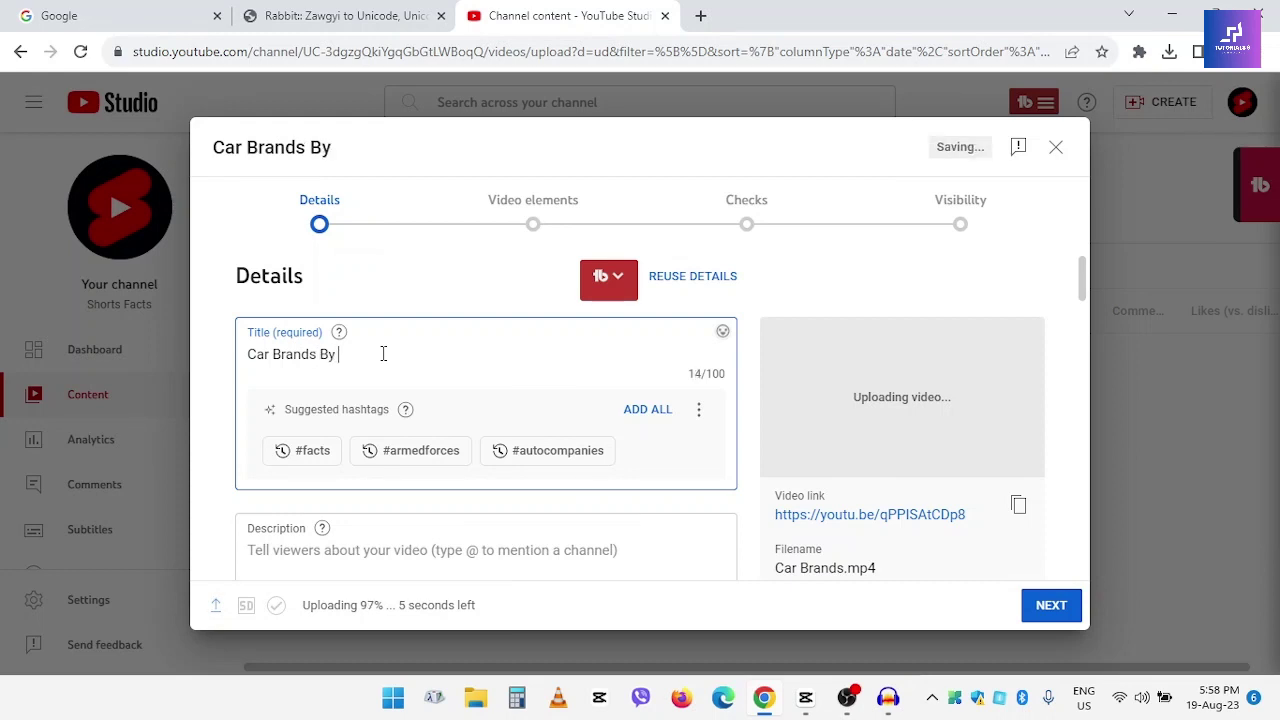
type("C")
type("oun")
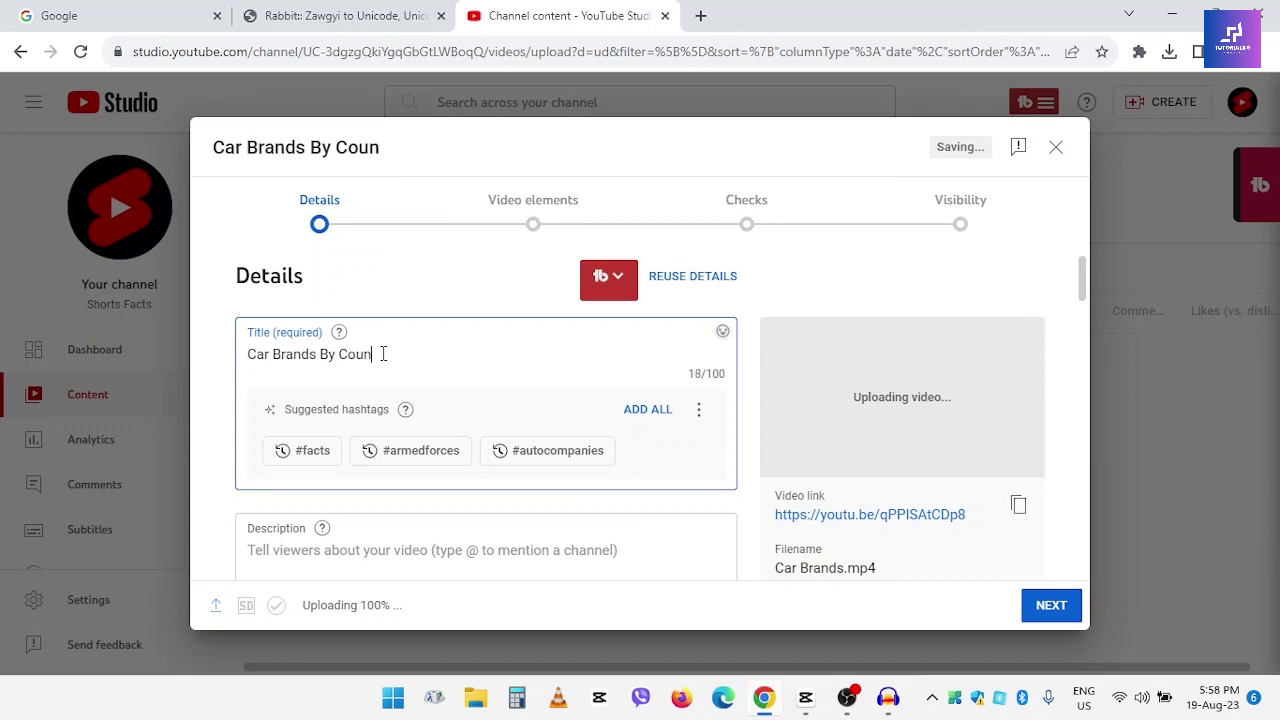
type("try")
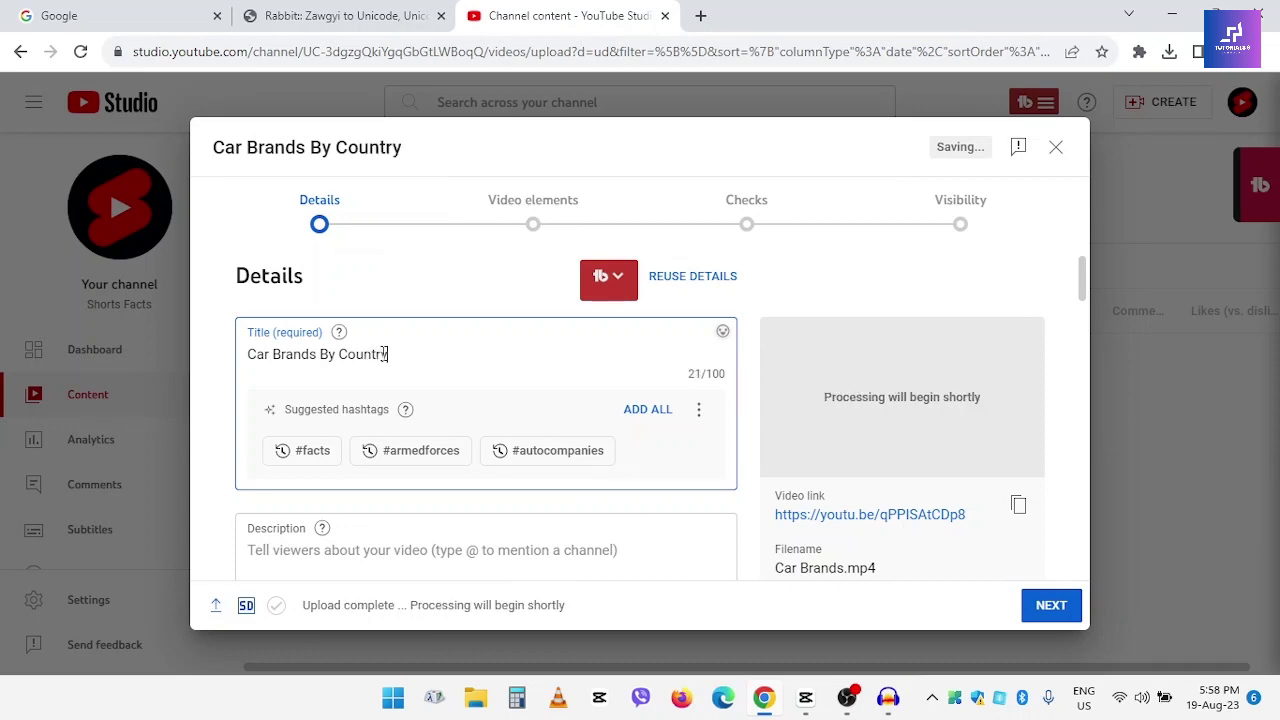
left_click(345, 16)
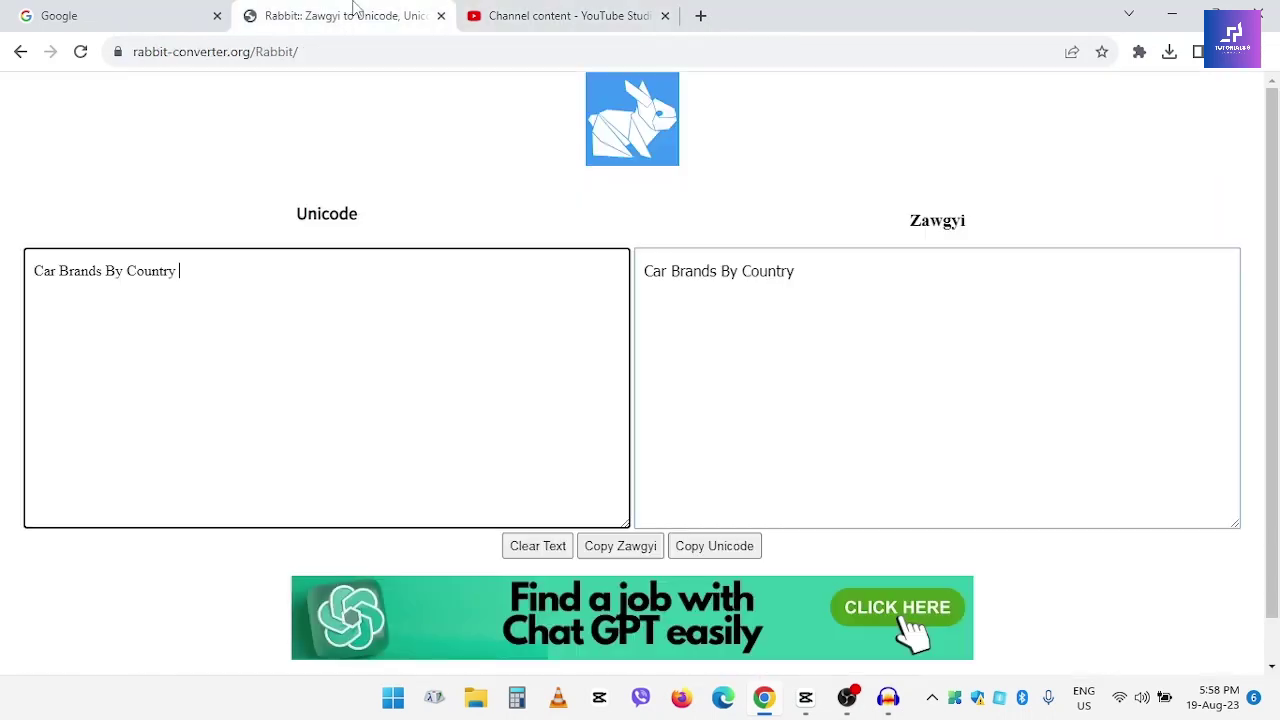
left_click(573, 12)
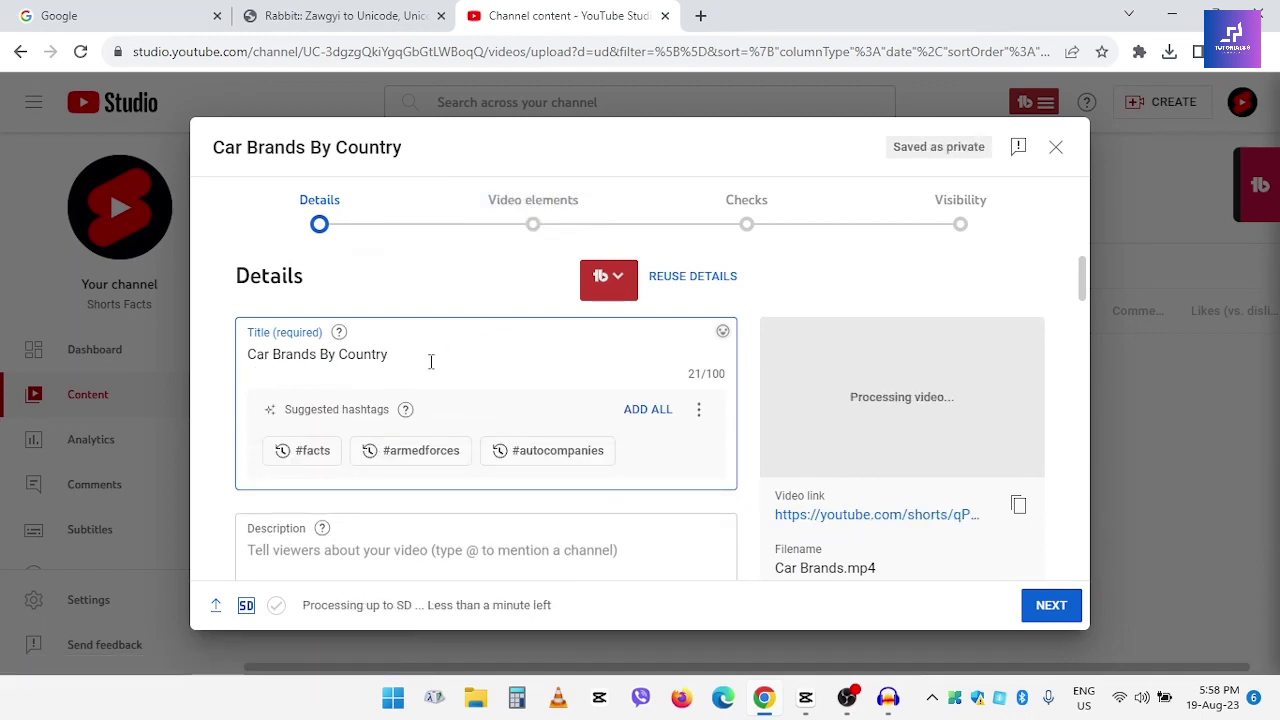
left_click_drag(413, 355, 247, 357)
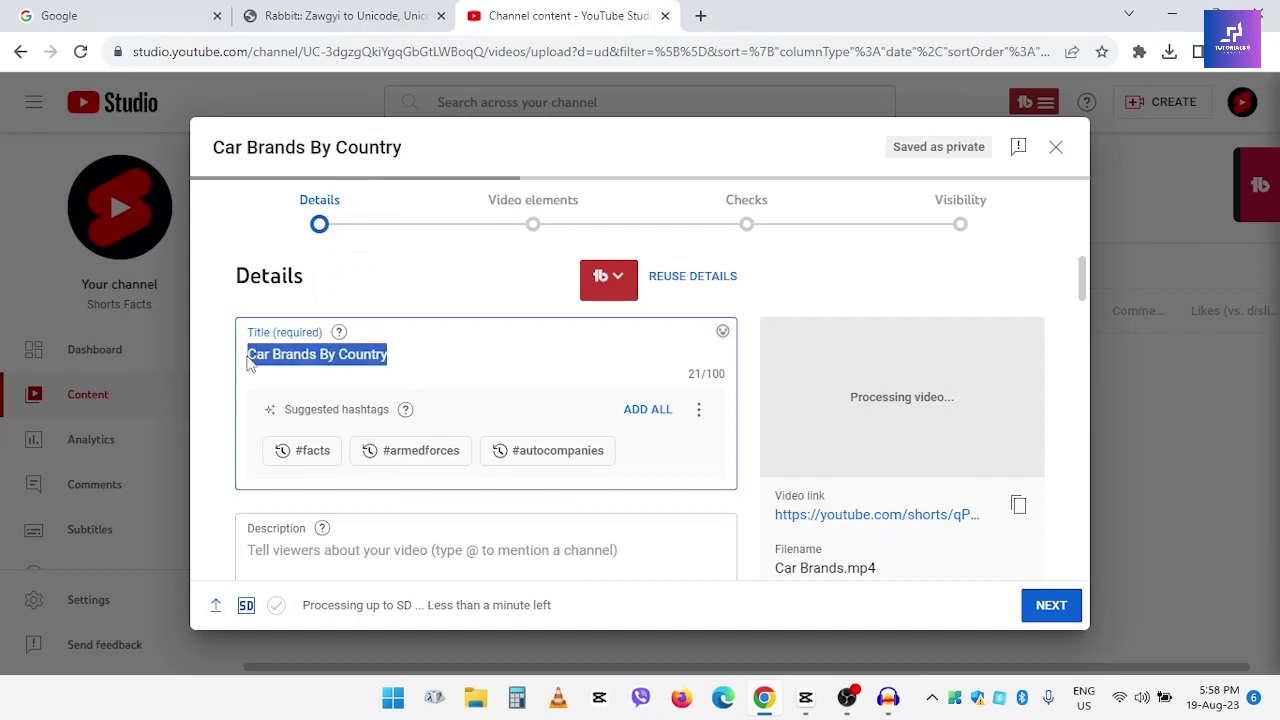
Copy the title 'Car Brands By Country' and open a new blank Chrome tab.
right_click(366, 356)
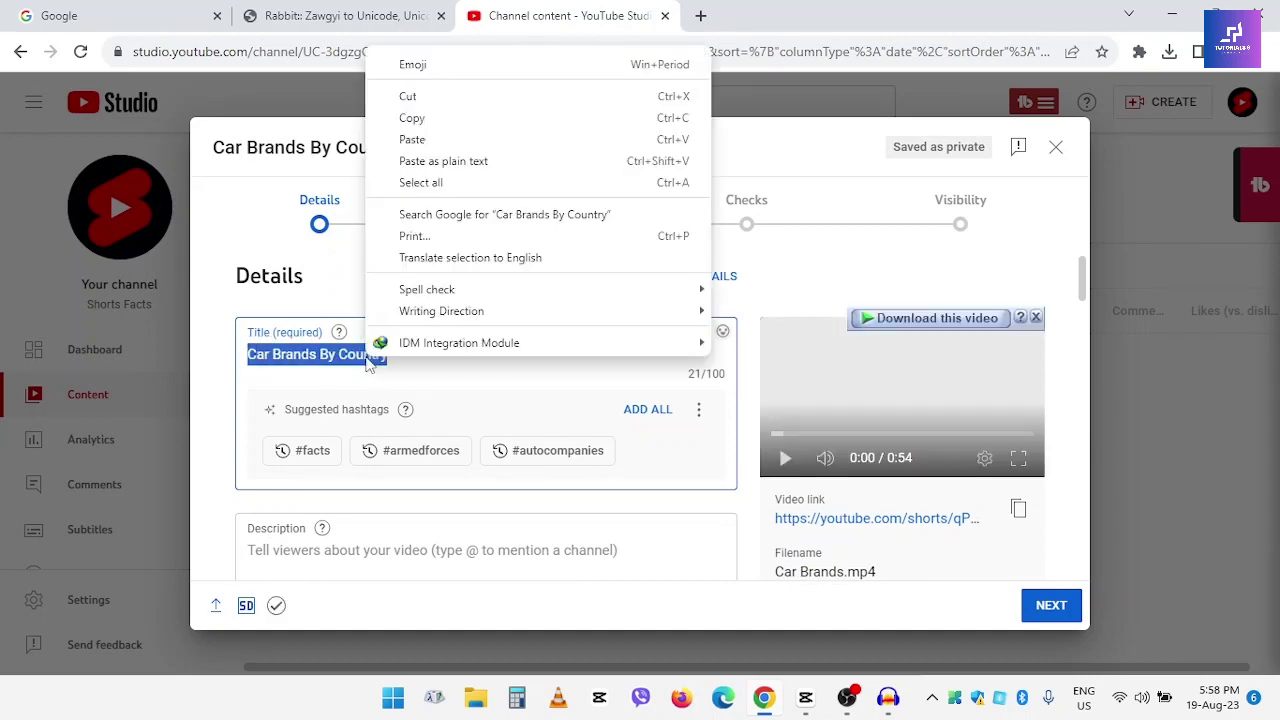
left_click(444, 119)
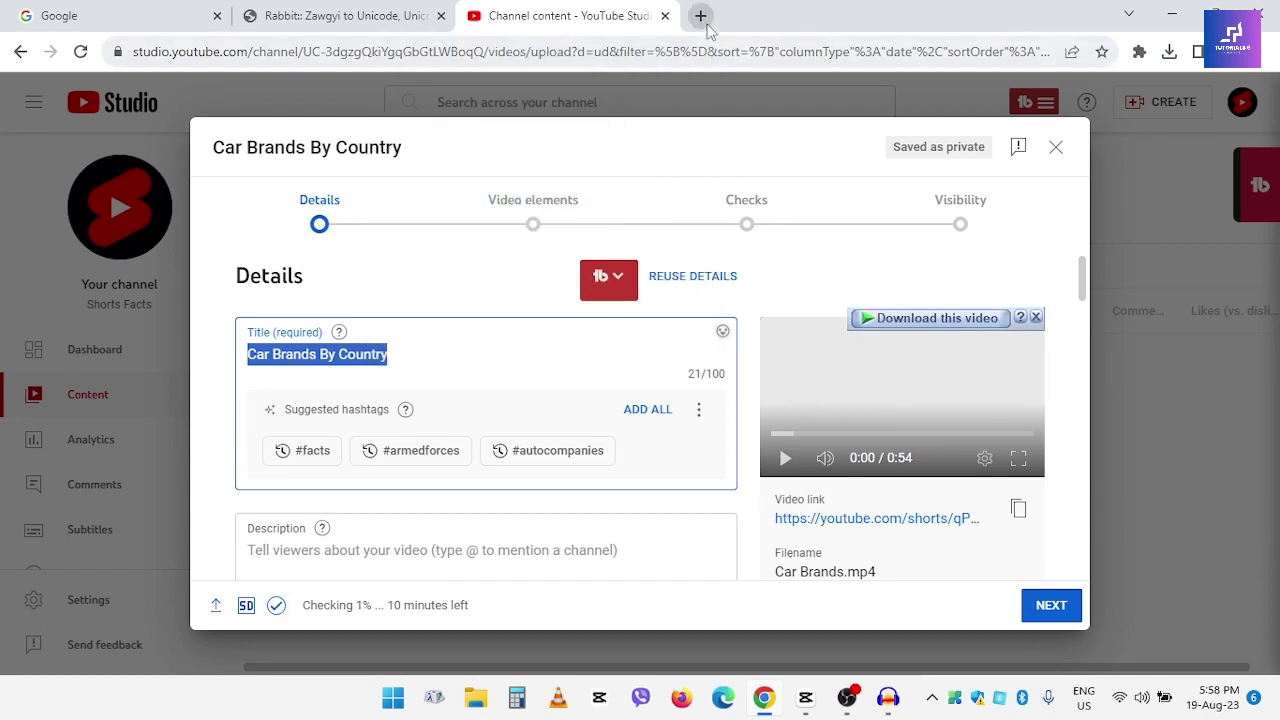
scroll(607, 395, "down", 8)
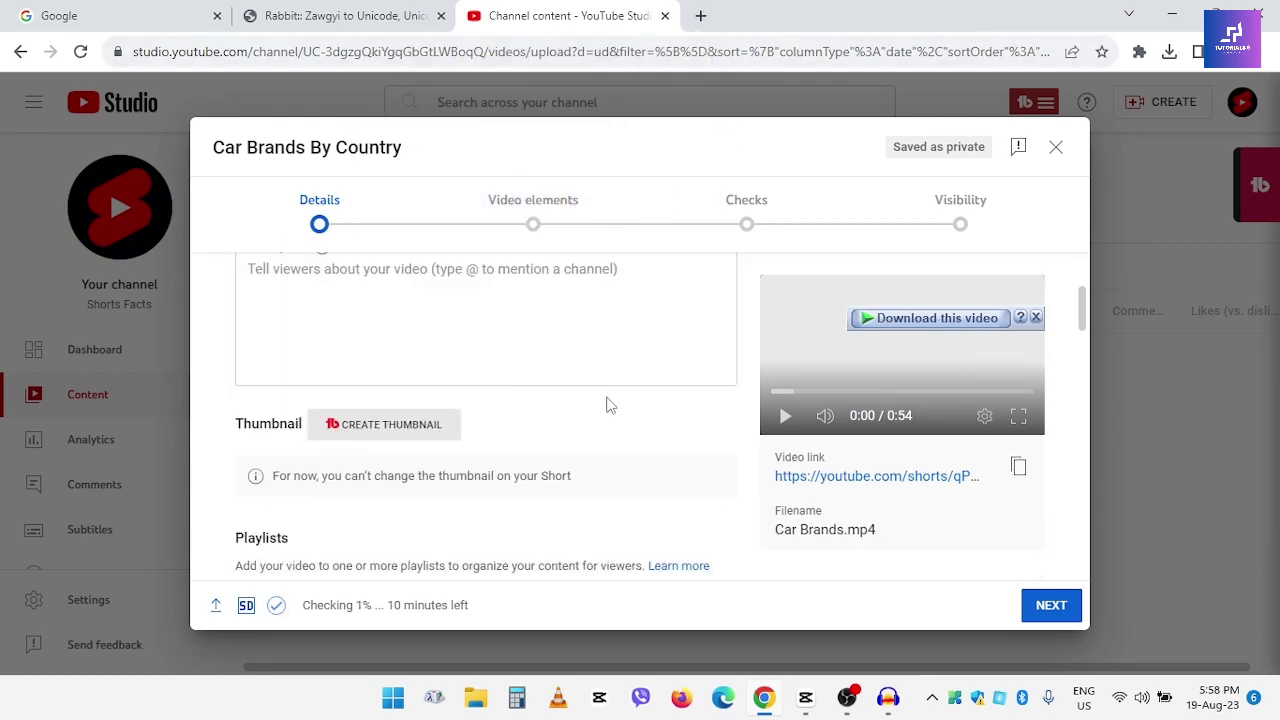
scroll(610, 400, "up", 6)
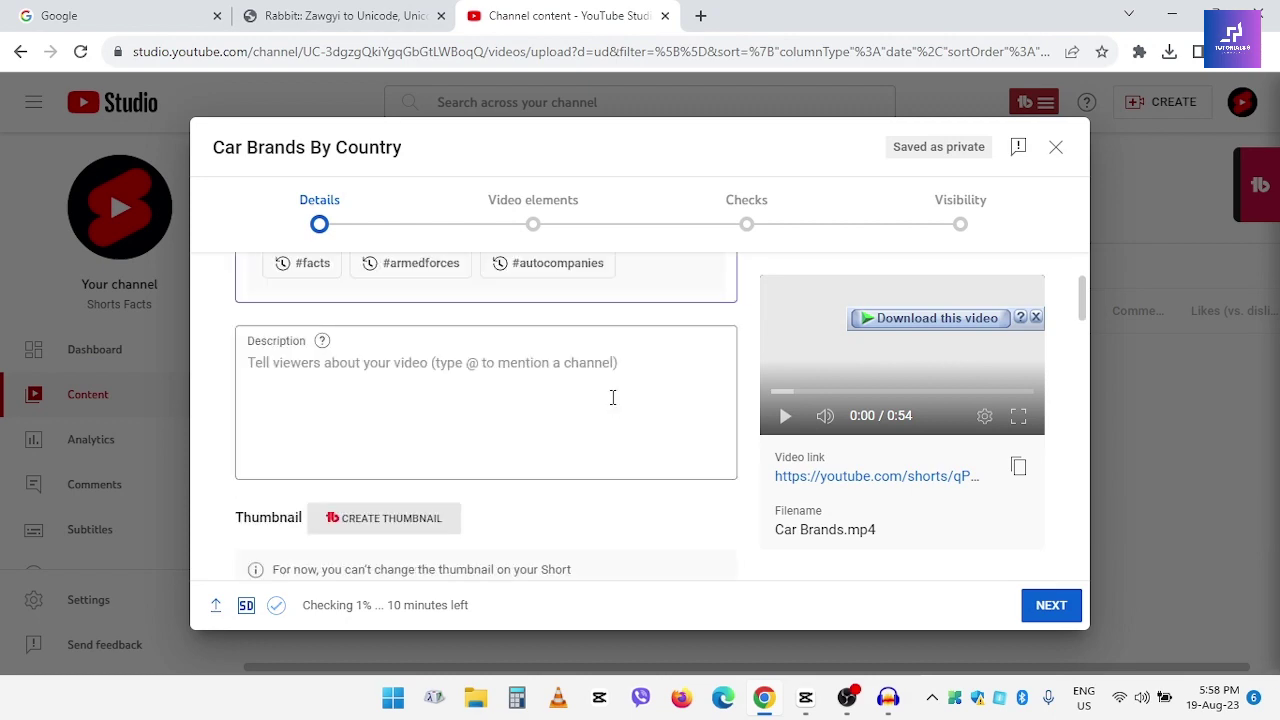
scroll(505, 410, "down", 6)
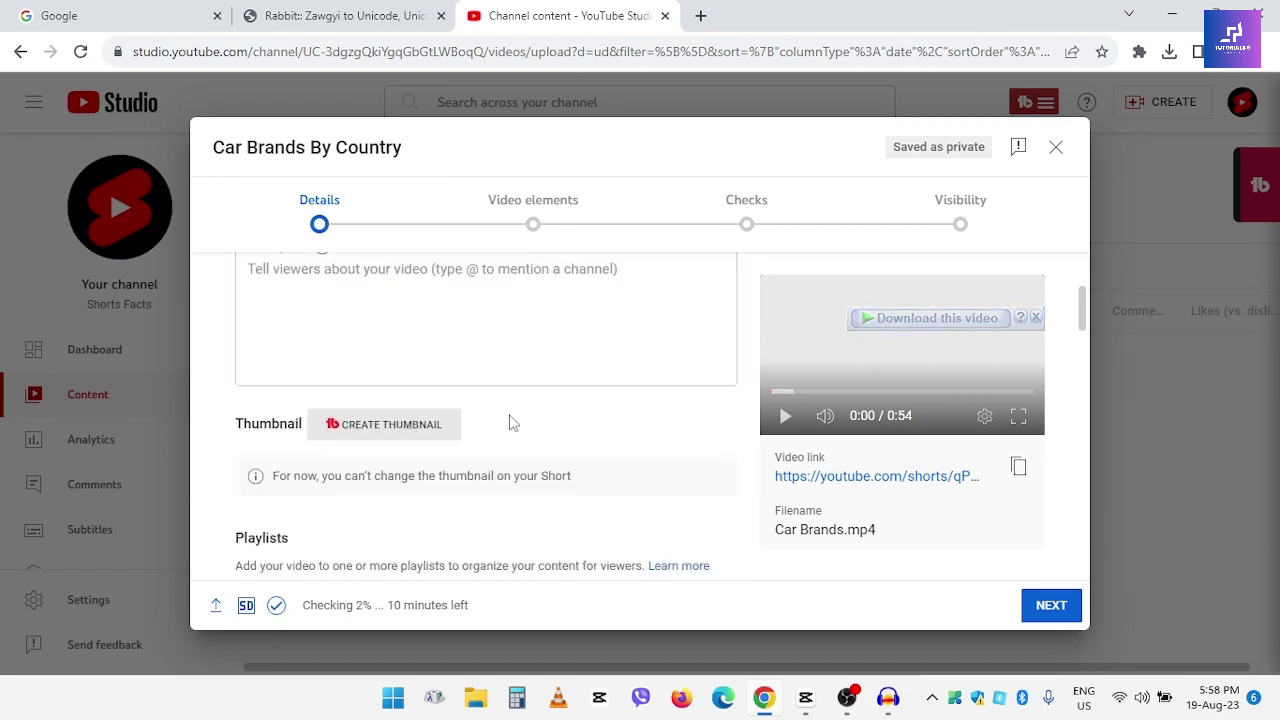
scroll(518, 416, "up", 6)
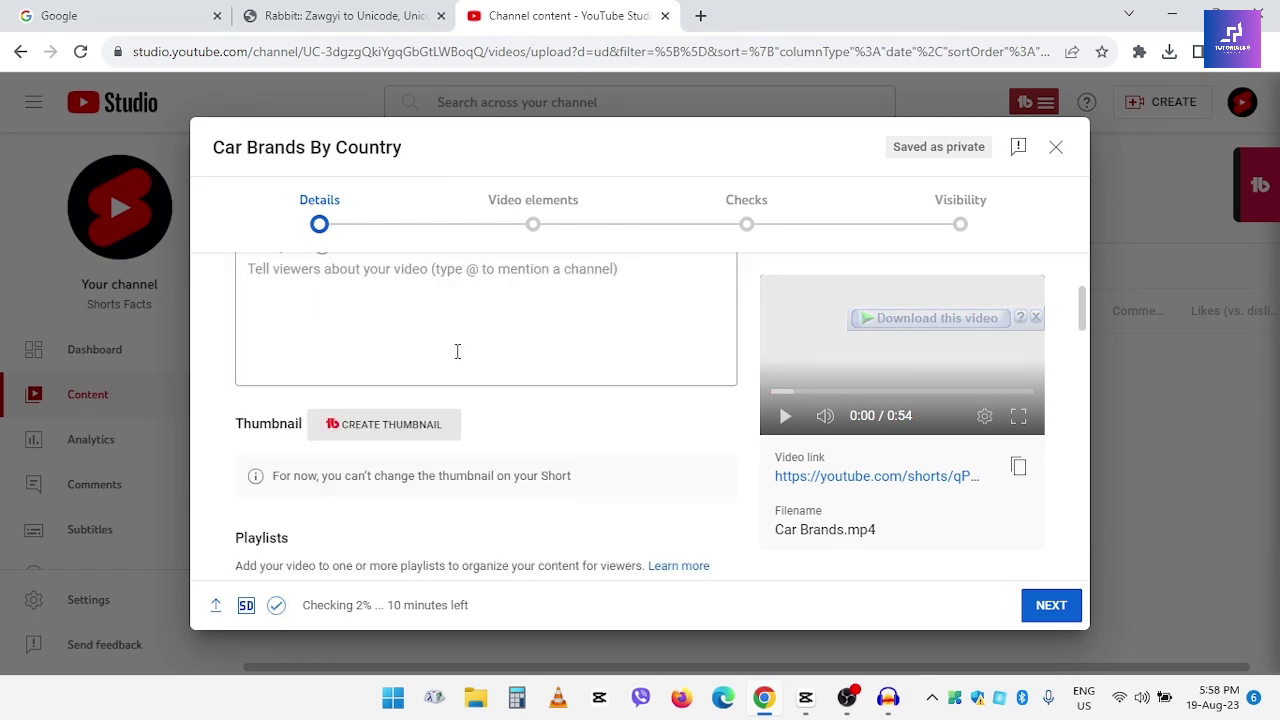
scroll(490, 375, "down", 15)
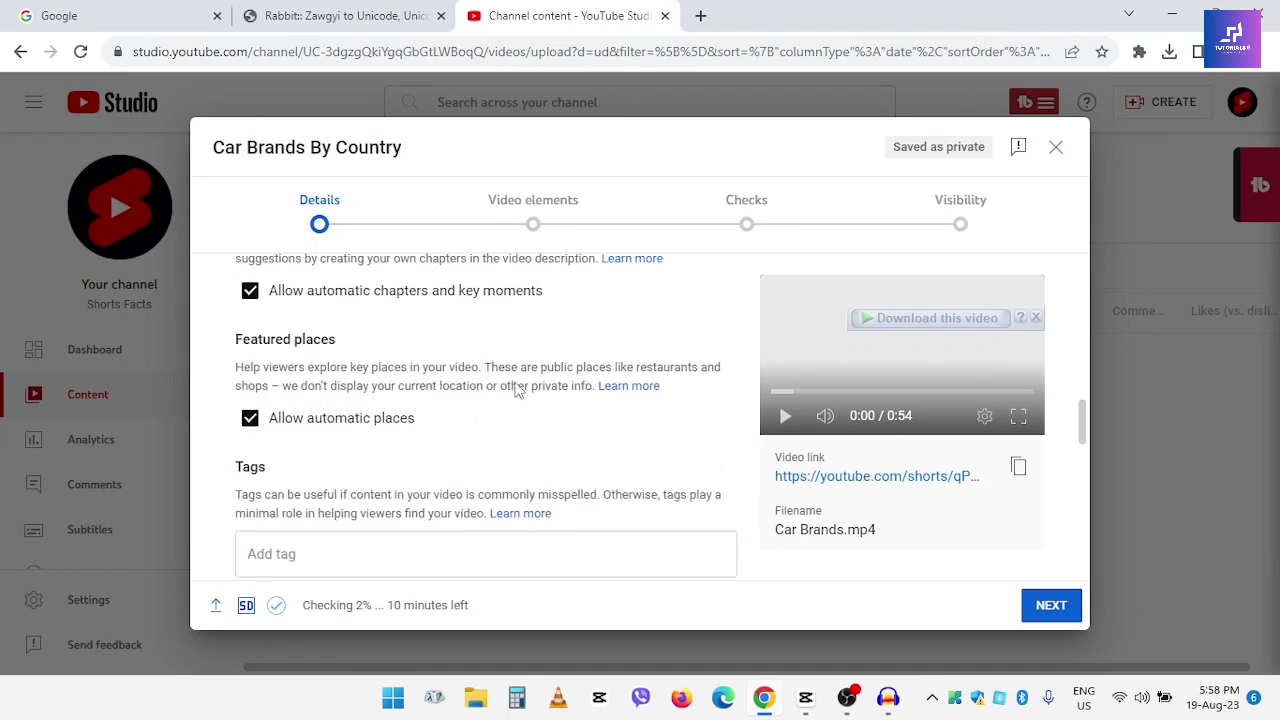
scroll(360, 370, "up", 1)
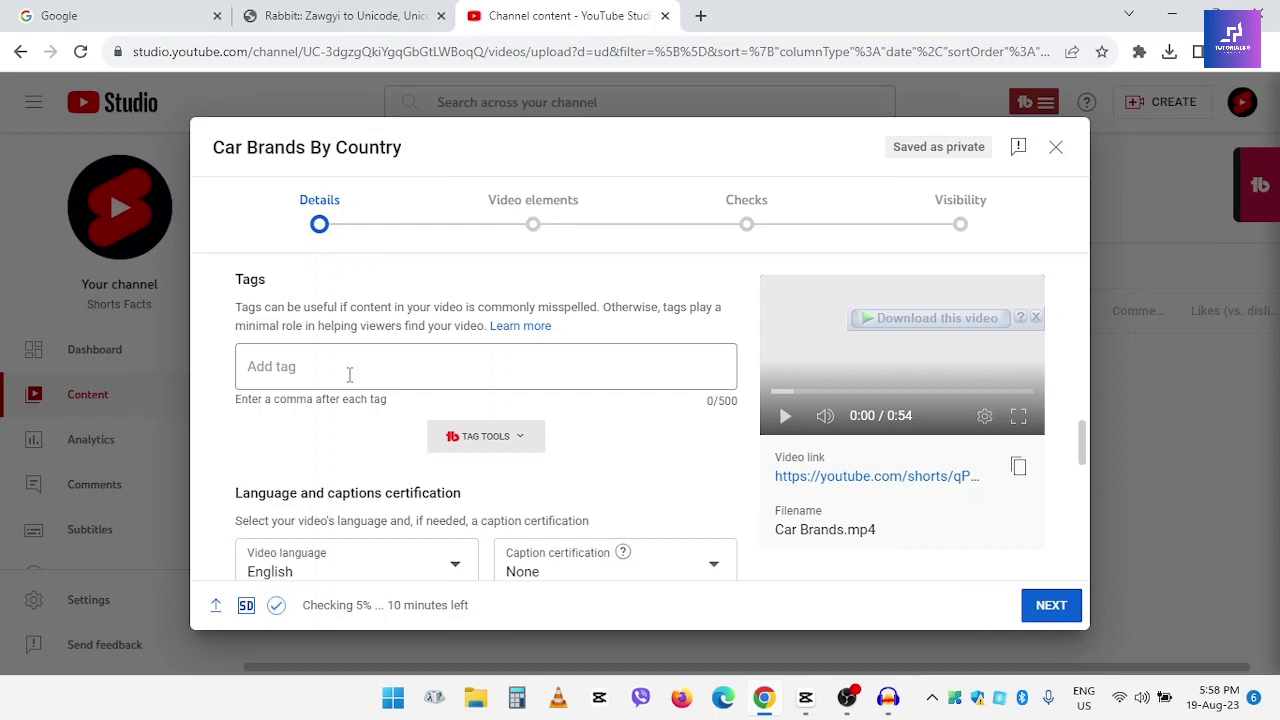
left_click(700, 15)
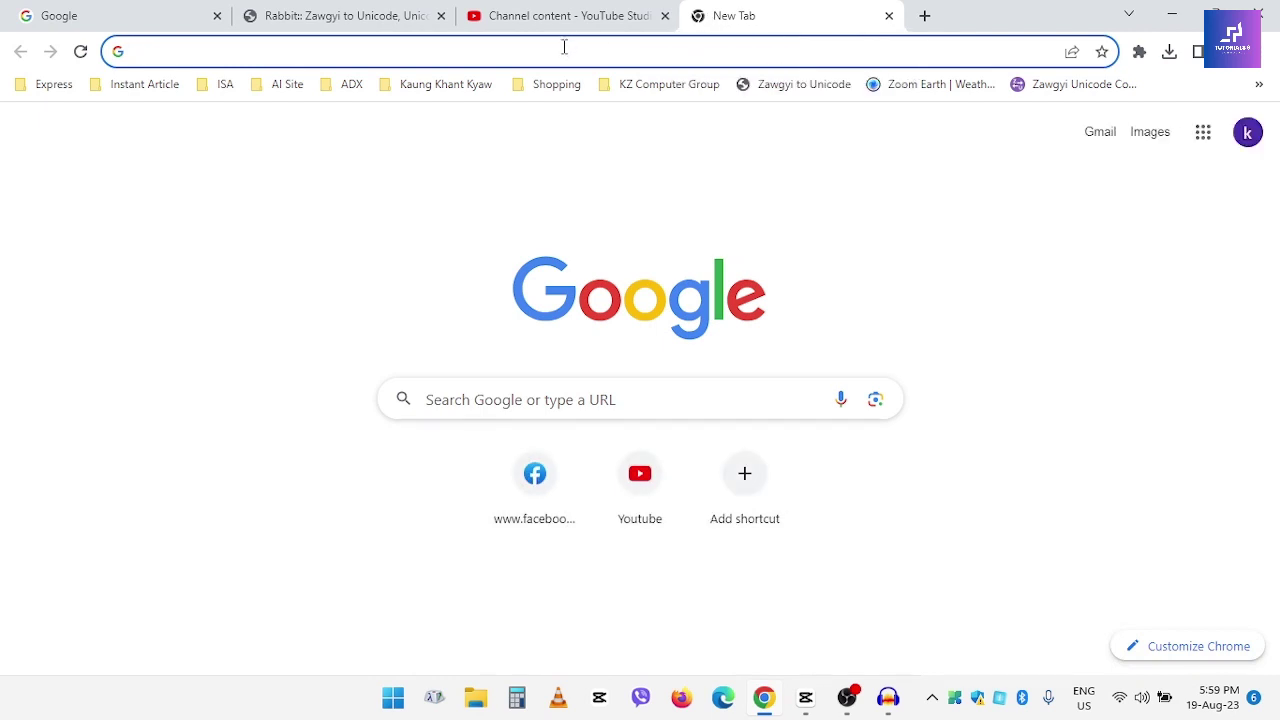
Go to gravitywrite.com in the new tab.
type("gr")
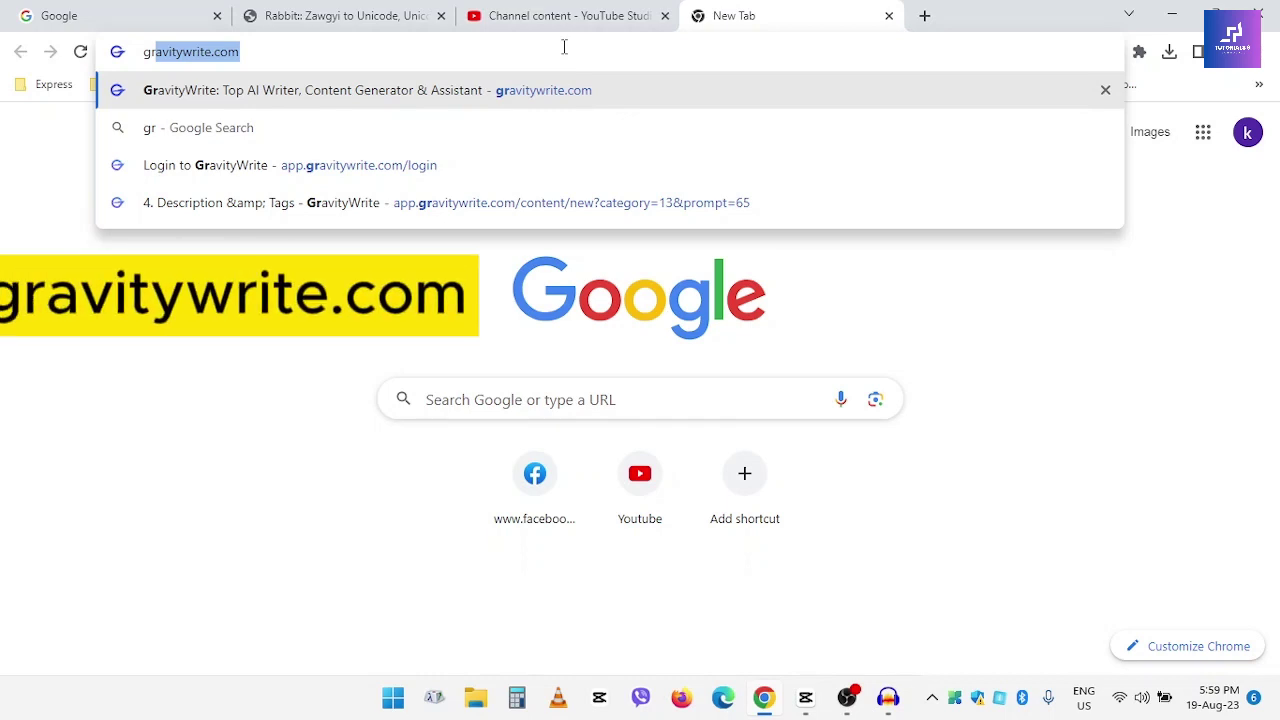
type("avityw")
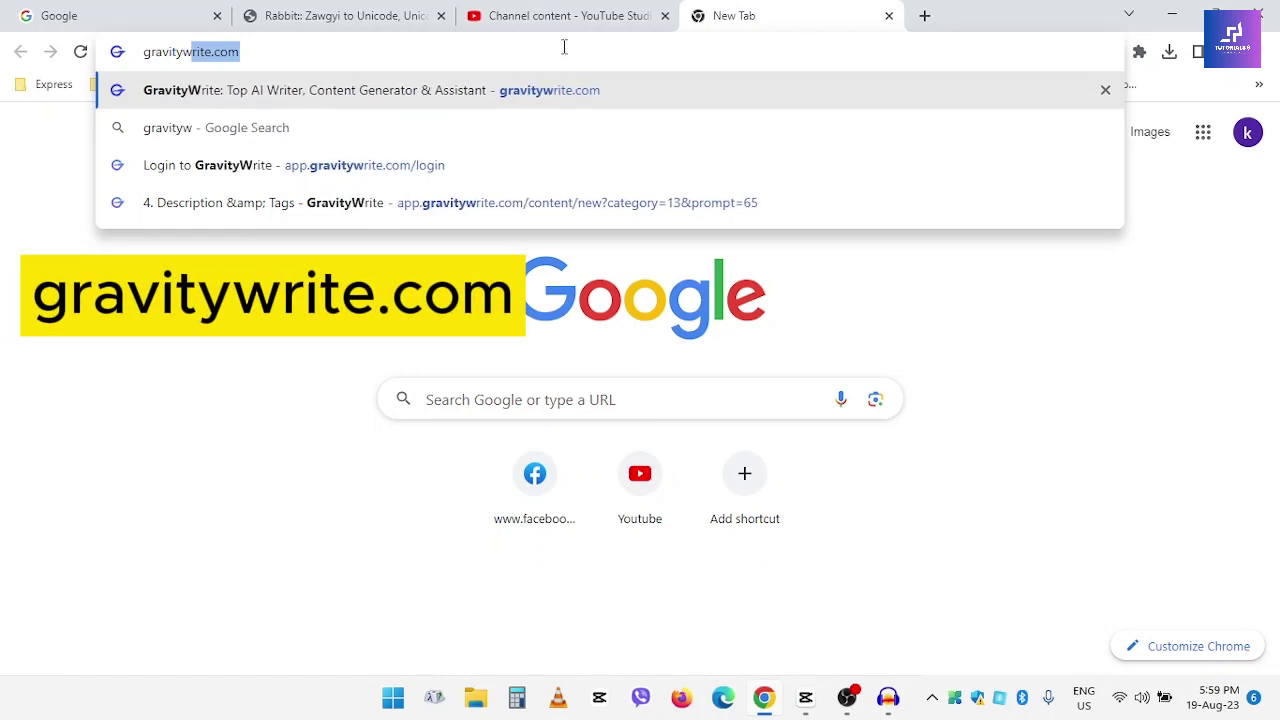
type("rite.com")
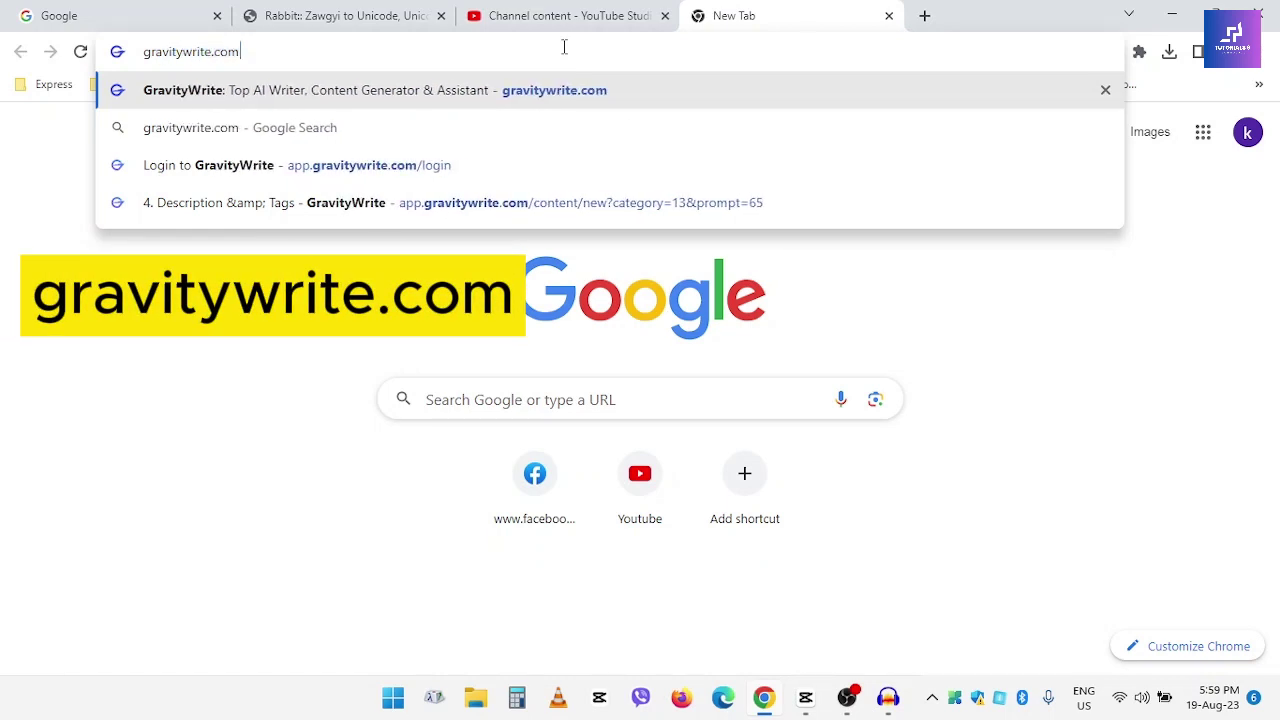
key("Return")
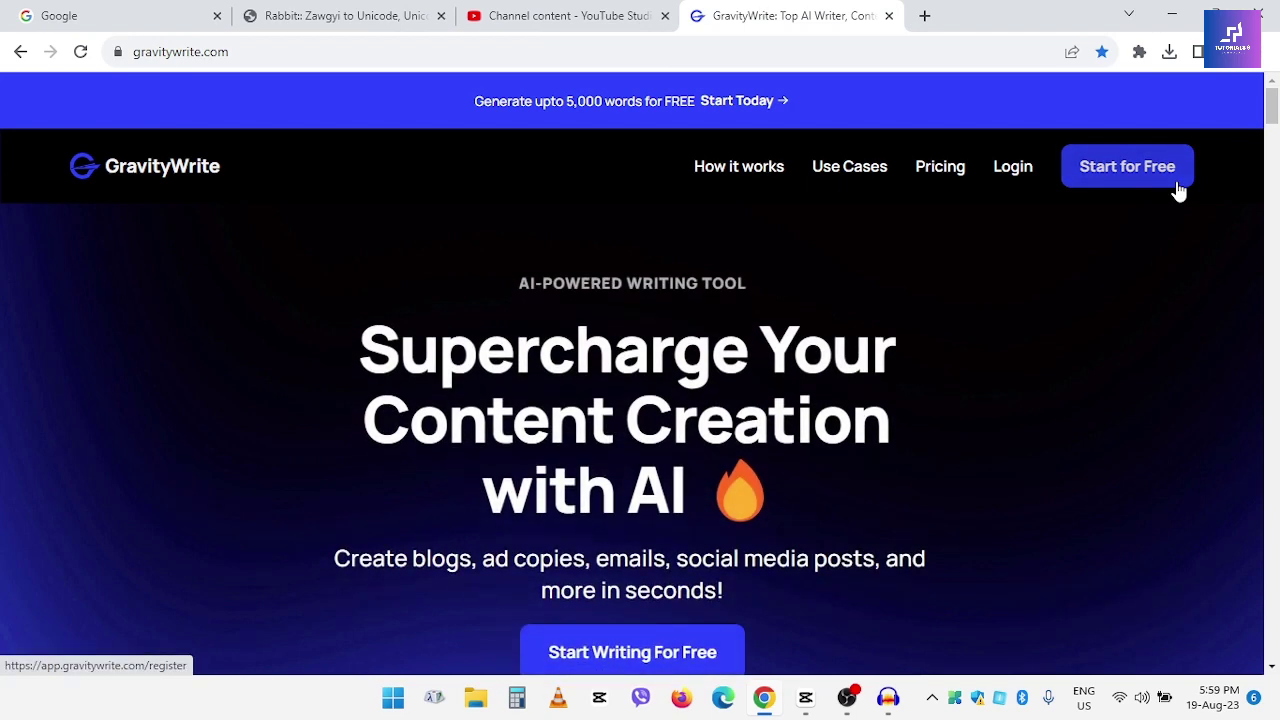
Open GravityWrite's free sign-up registration form via Start for Free.
left_click(1178, 191)
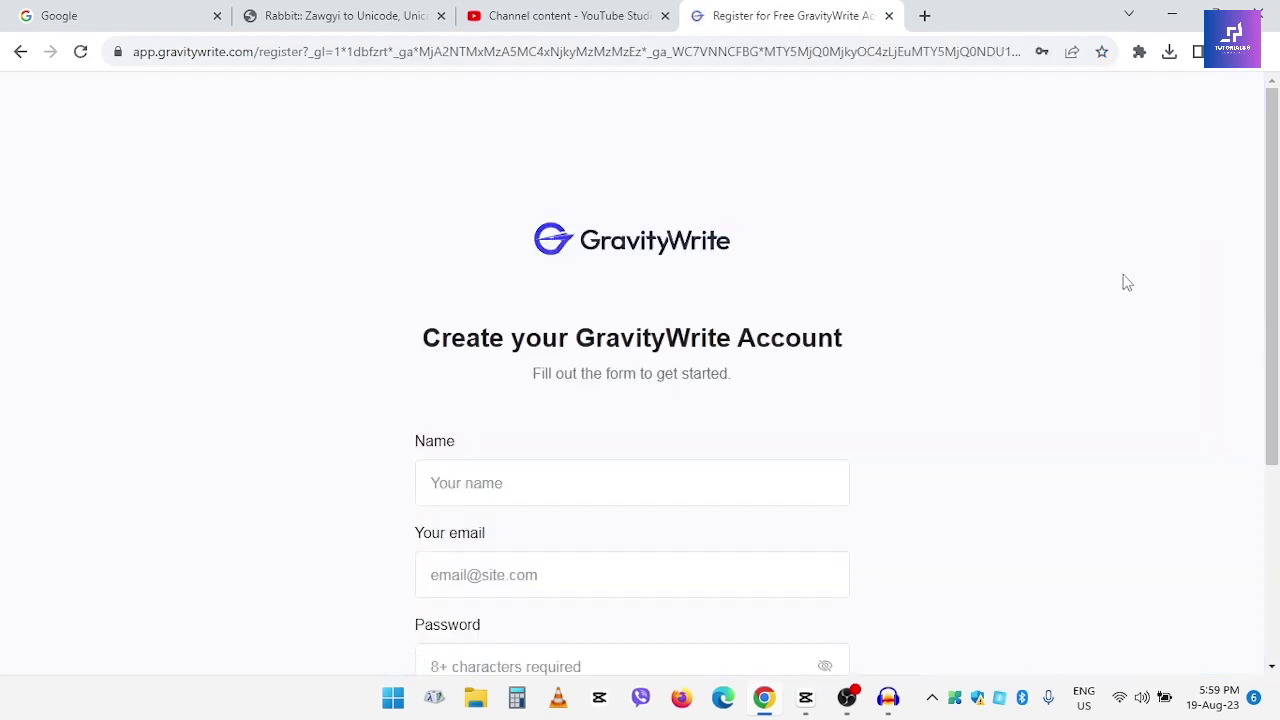
scroll(972, 300, "down", 1)
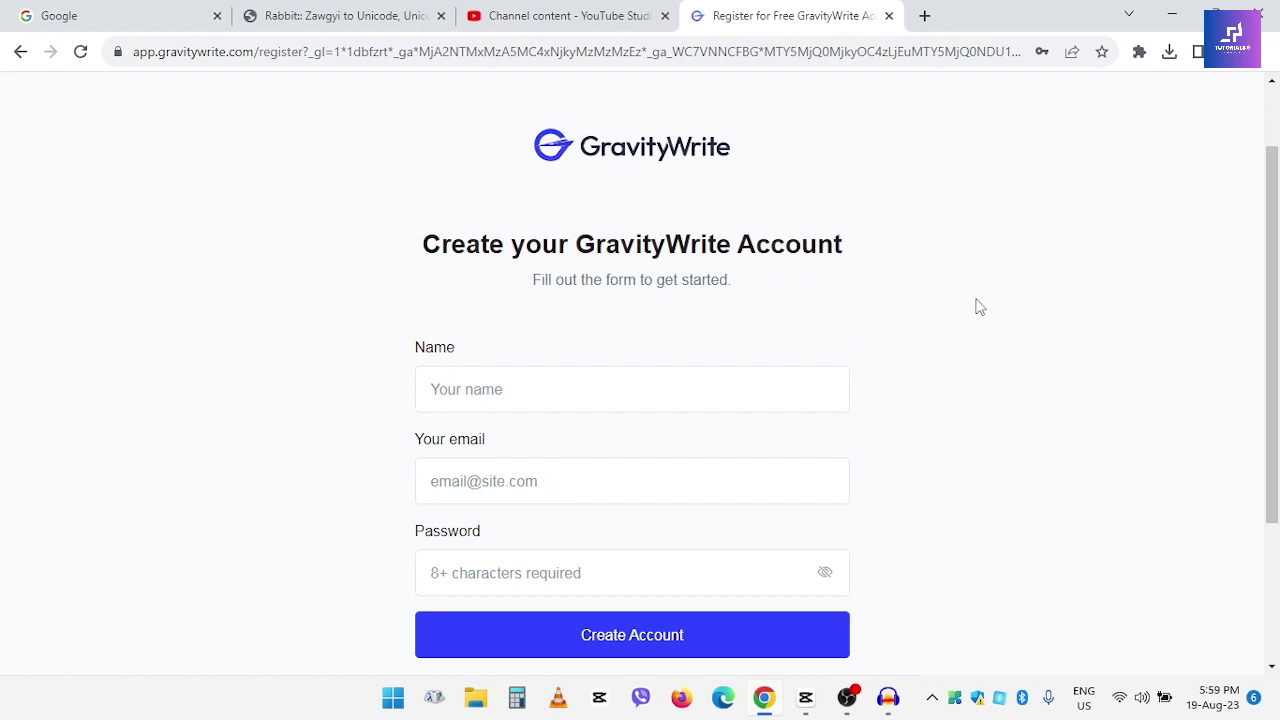
scroll(986, 315, "down", 1)
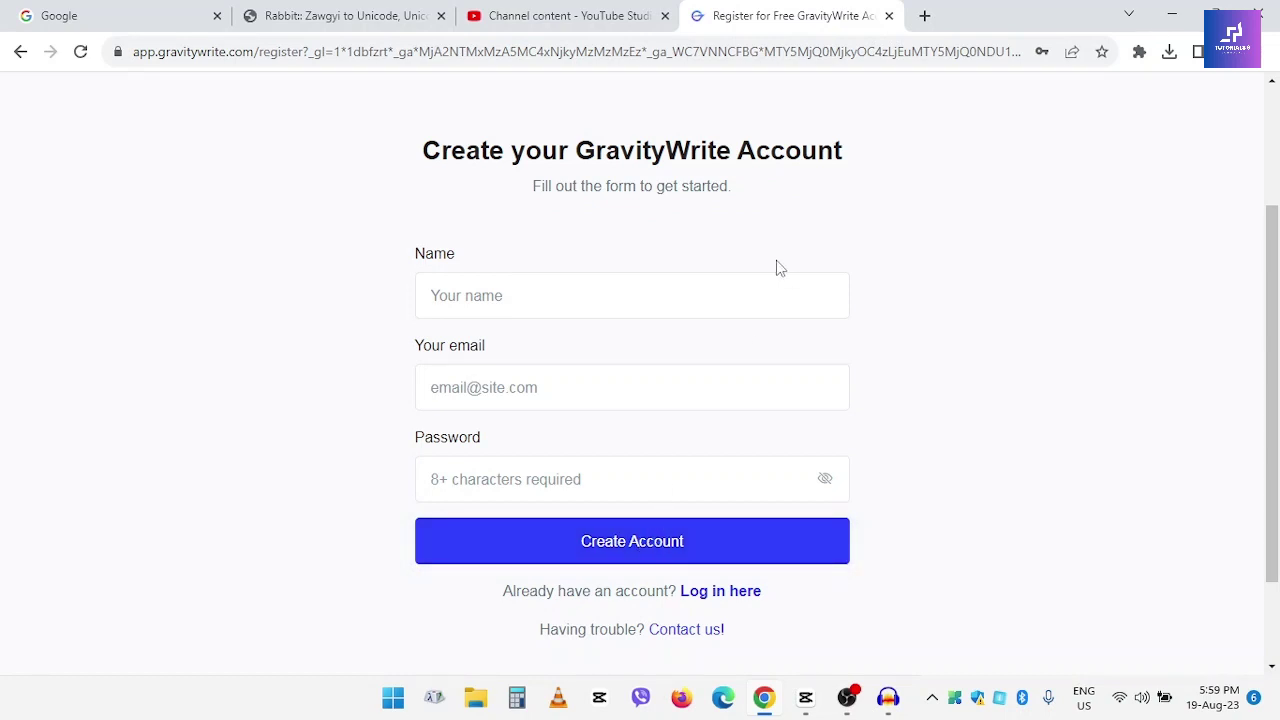
left_click(488, 292)
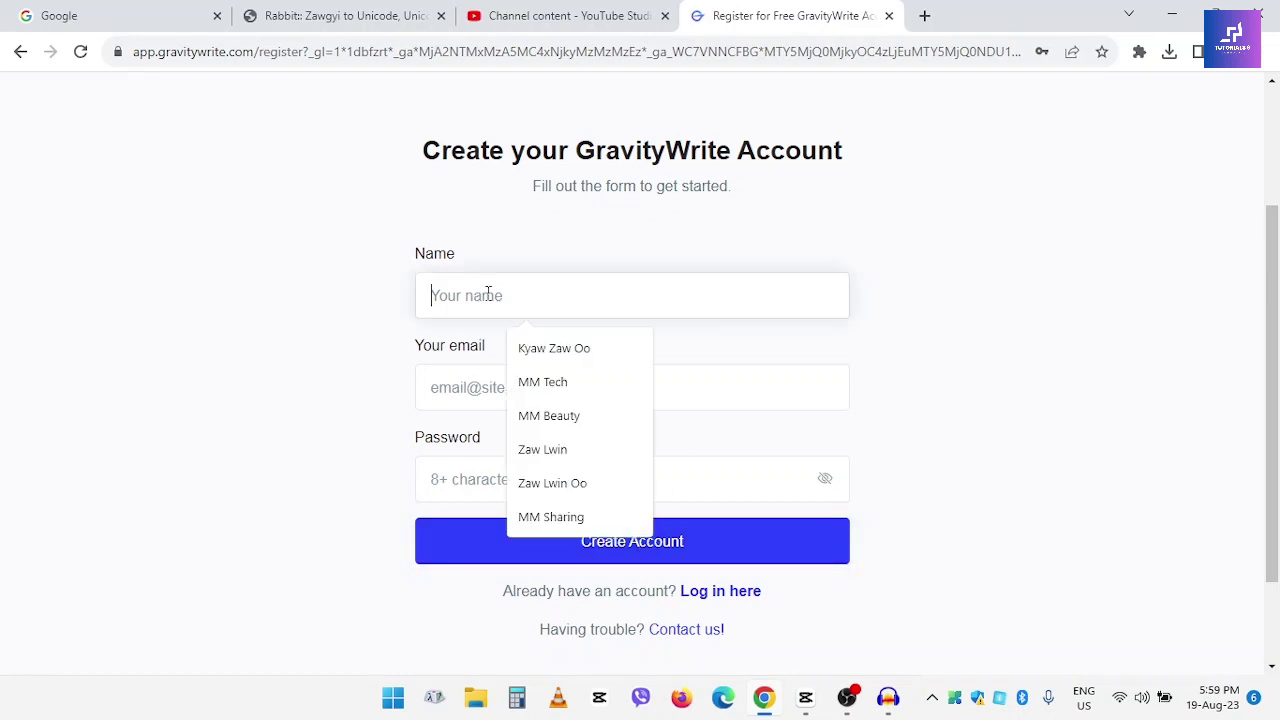
left_click(914, 308)
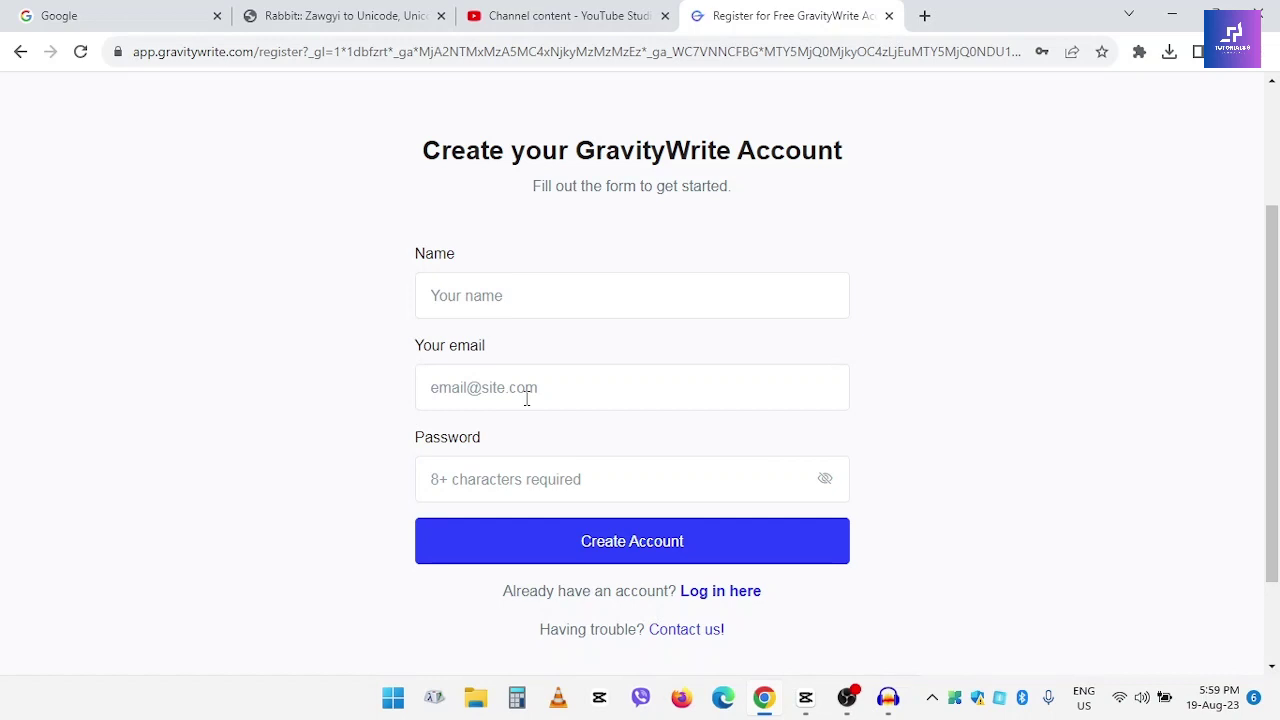
Log in to GravityWrite with the saved account and close the tour and offer popups.
left_click(747, 594)
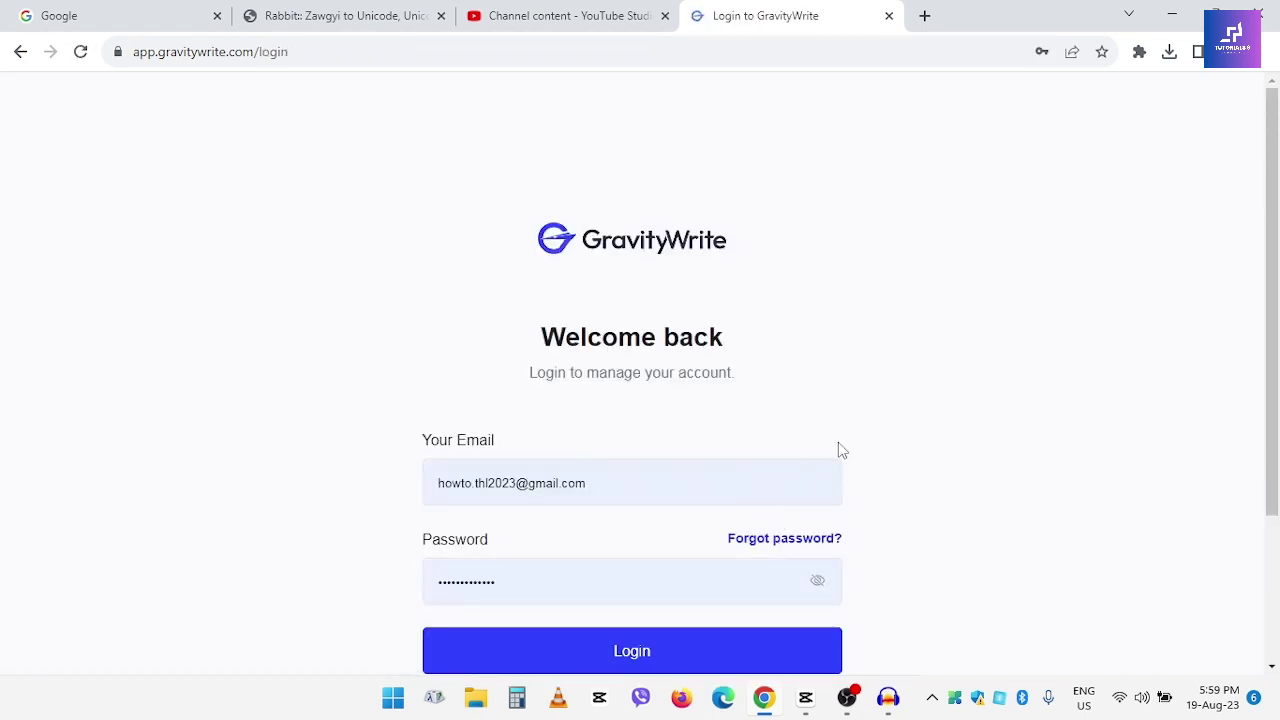
scroll(840, 445, "down", 1)
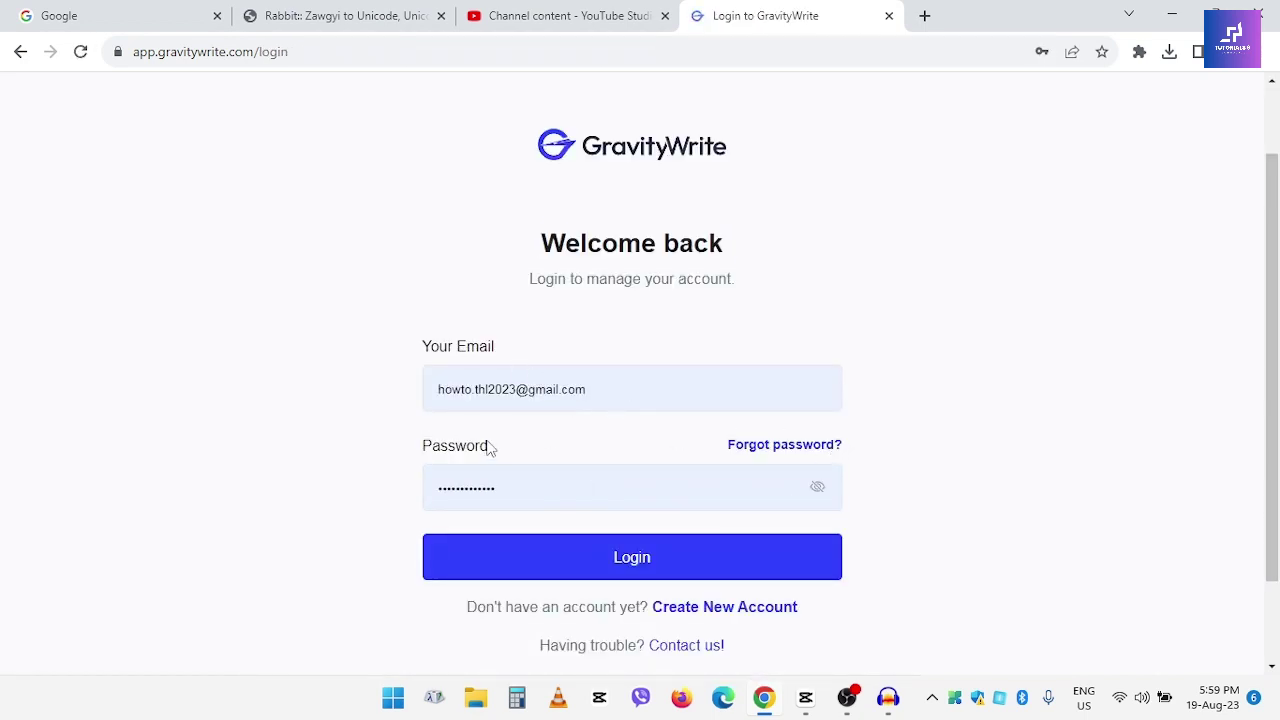
left_click(664, 561)
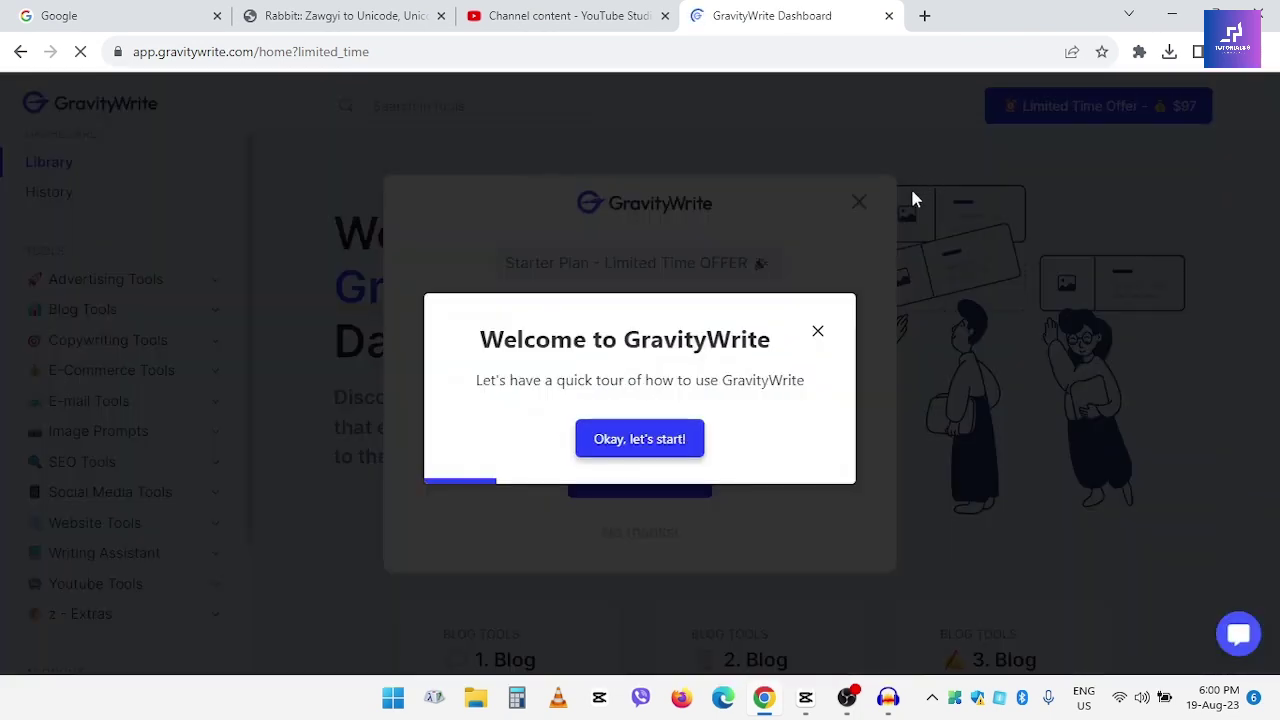
left_click(818, 333)
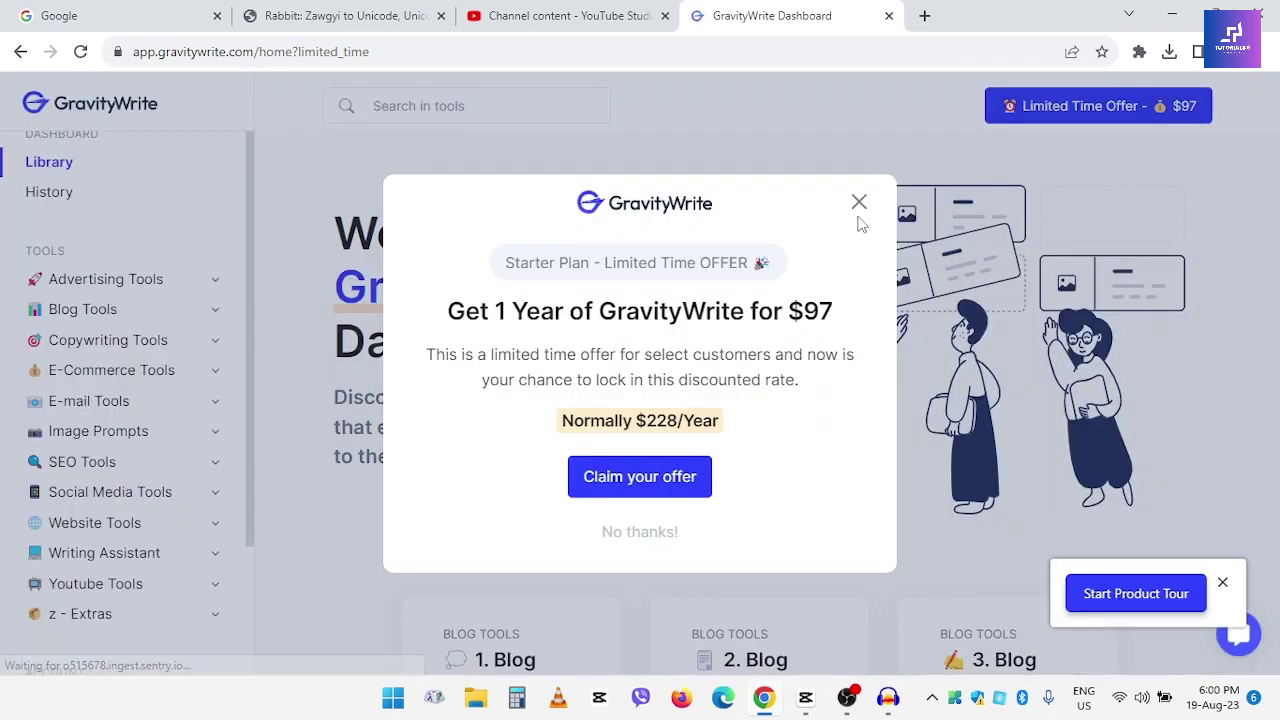
left_click(860, 203)
Open the '4. Description & Tags' tool under Youtube Tools.
scroll(149, 357, "down", 5)
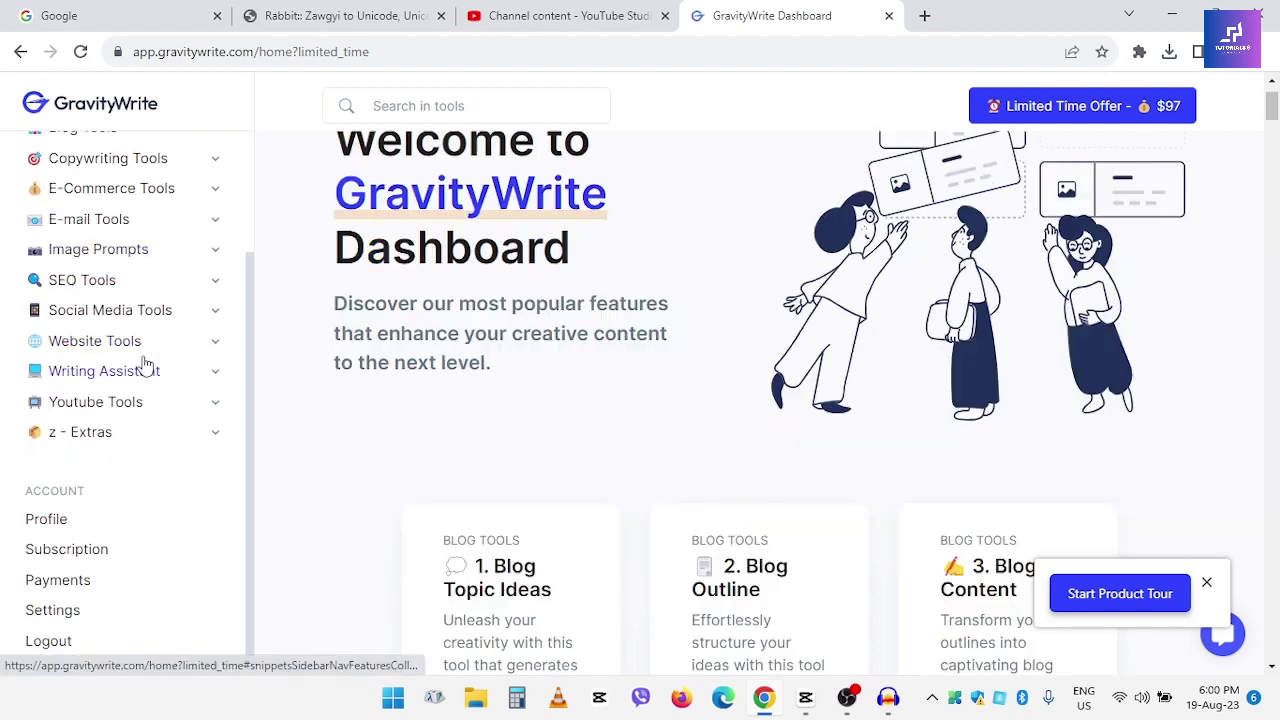
left_click(134, 408)
scroll(134, 414, "down", 1)
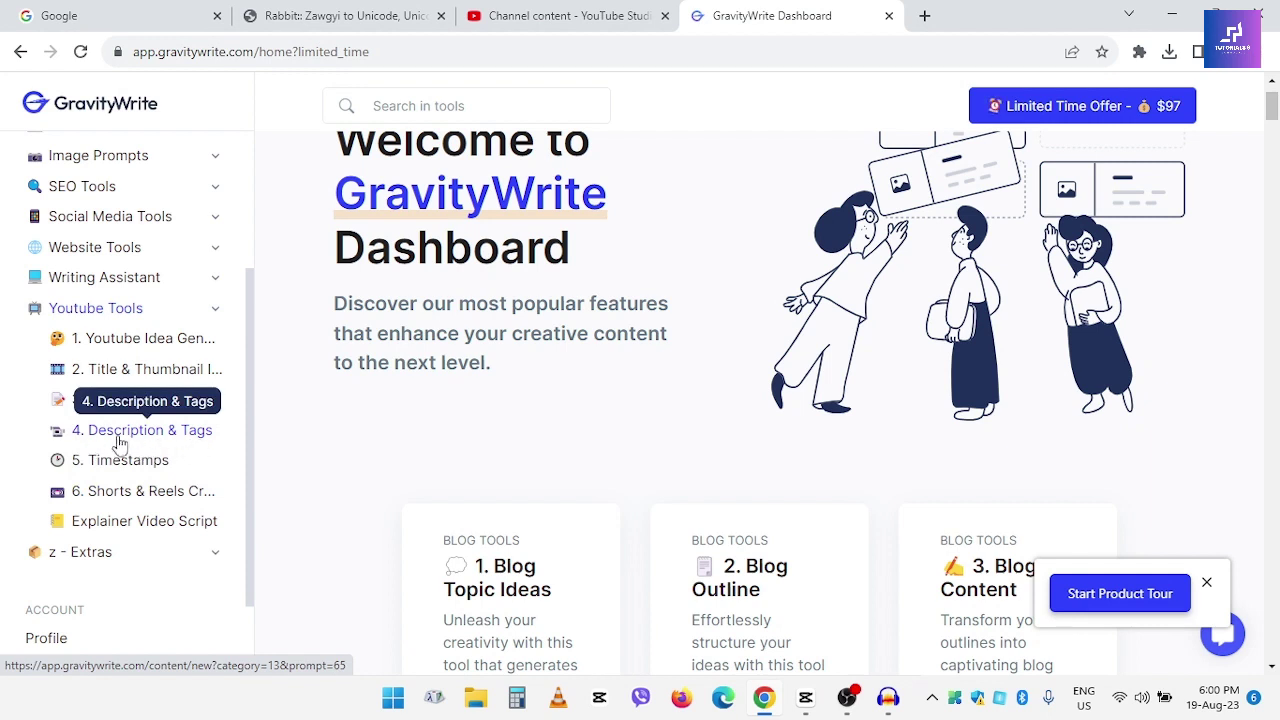
left_click(183, 441)
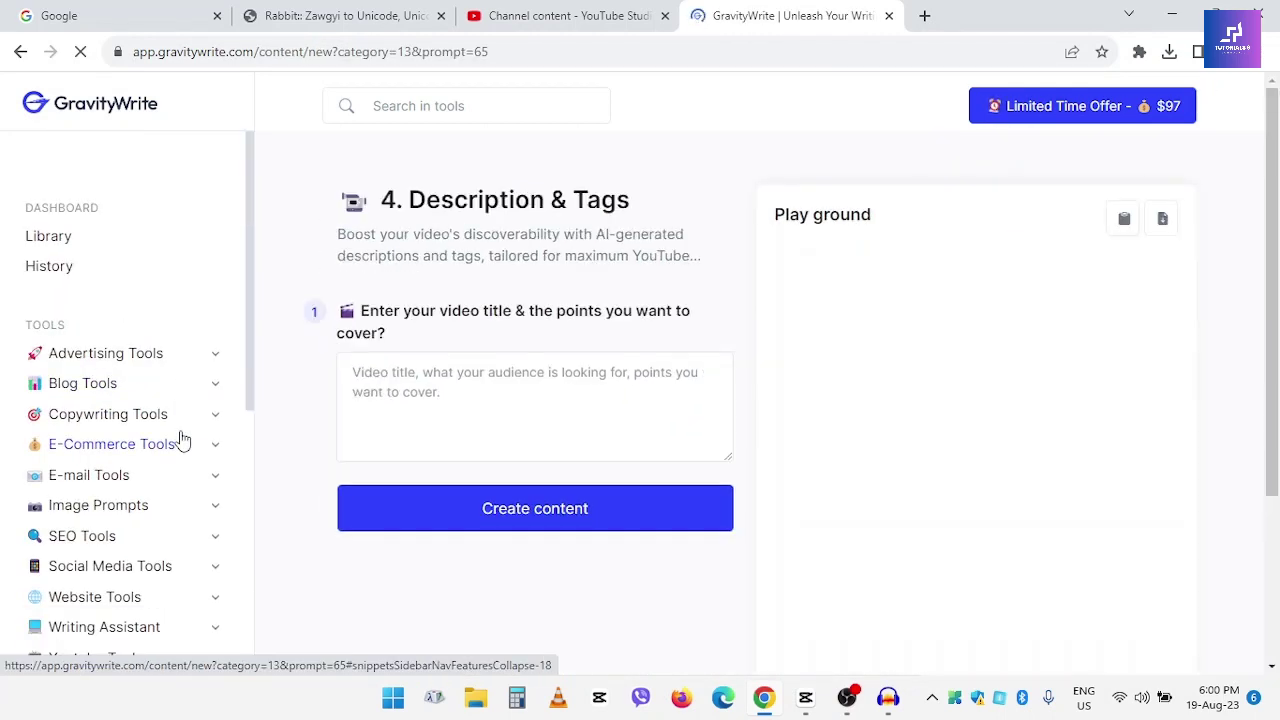
Paste 'Car Brands By Country' as the video title and generate the content.
left_click(363, 381)
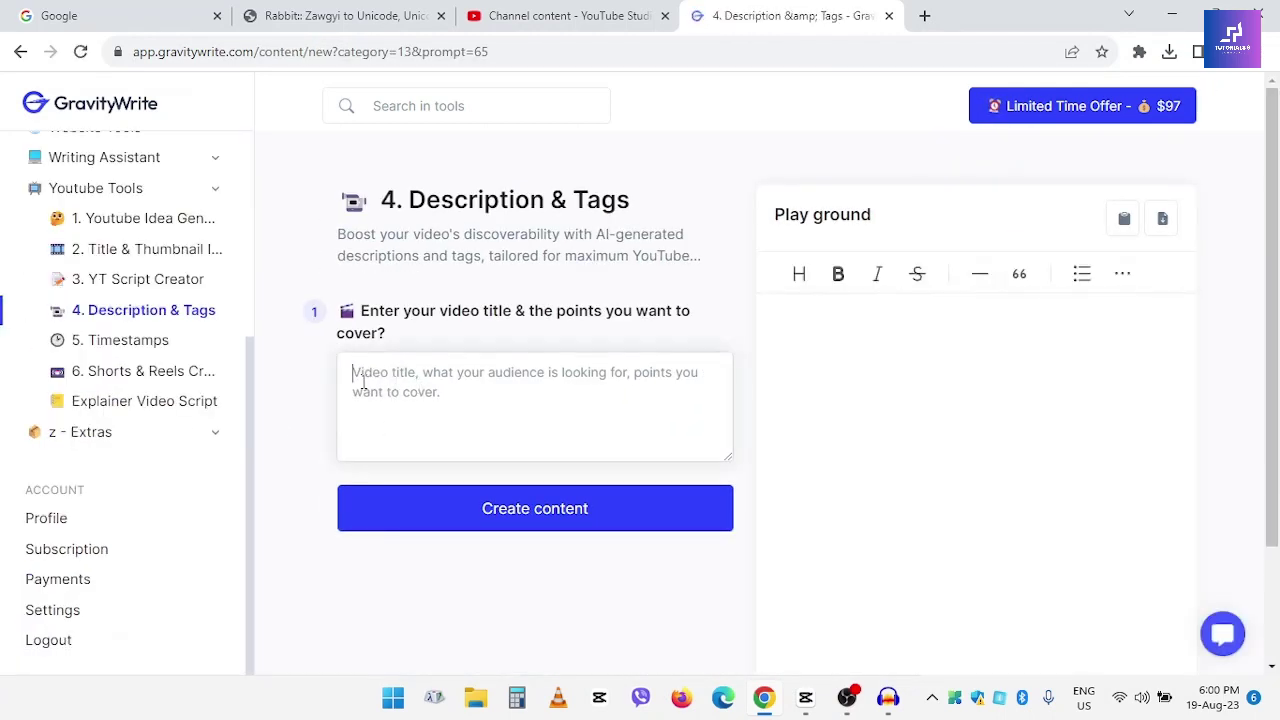
right_click(423, 372)
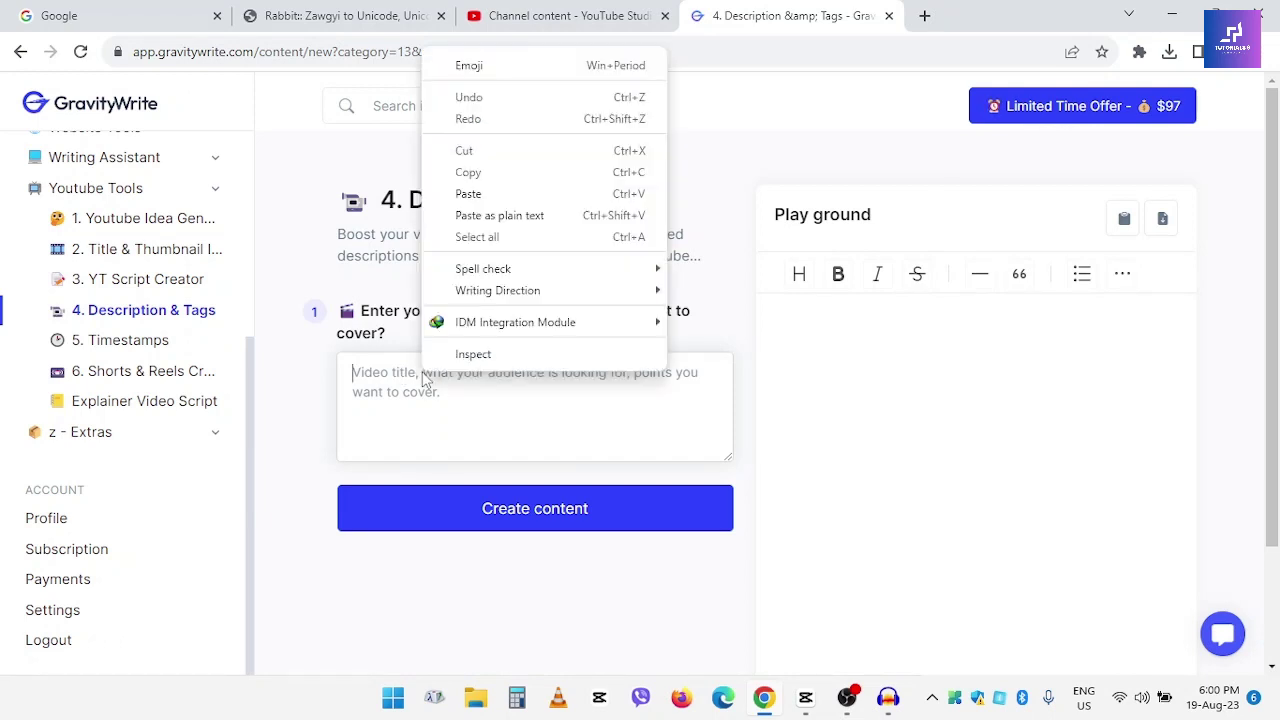
left_click(496, 190)
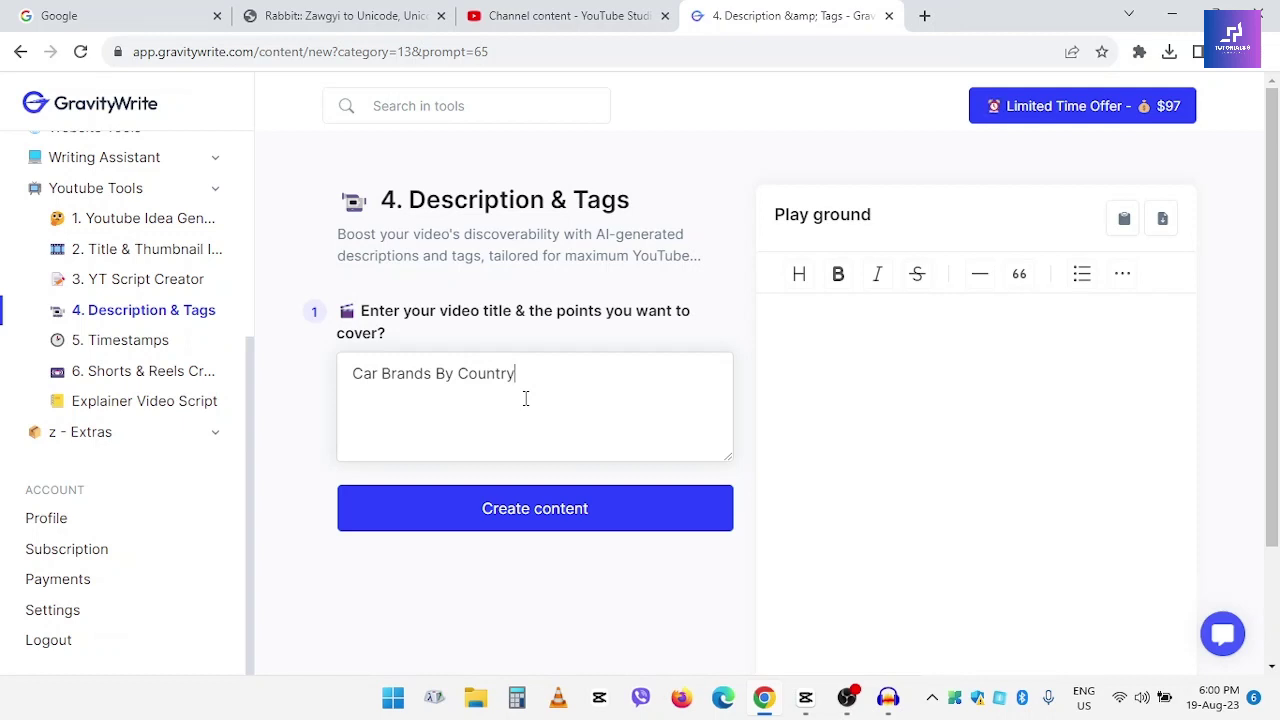
left_click(632, 525)
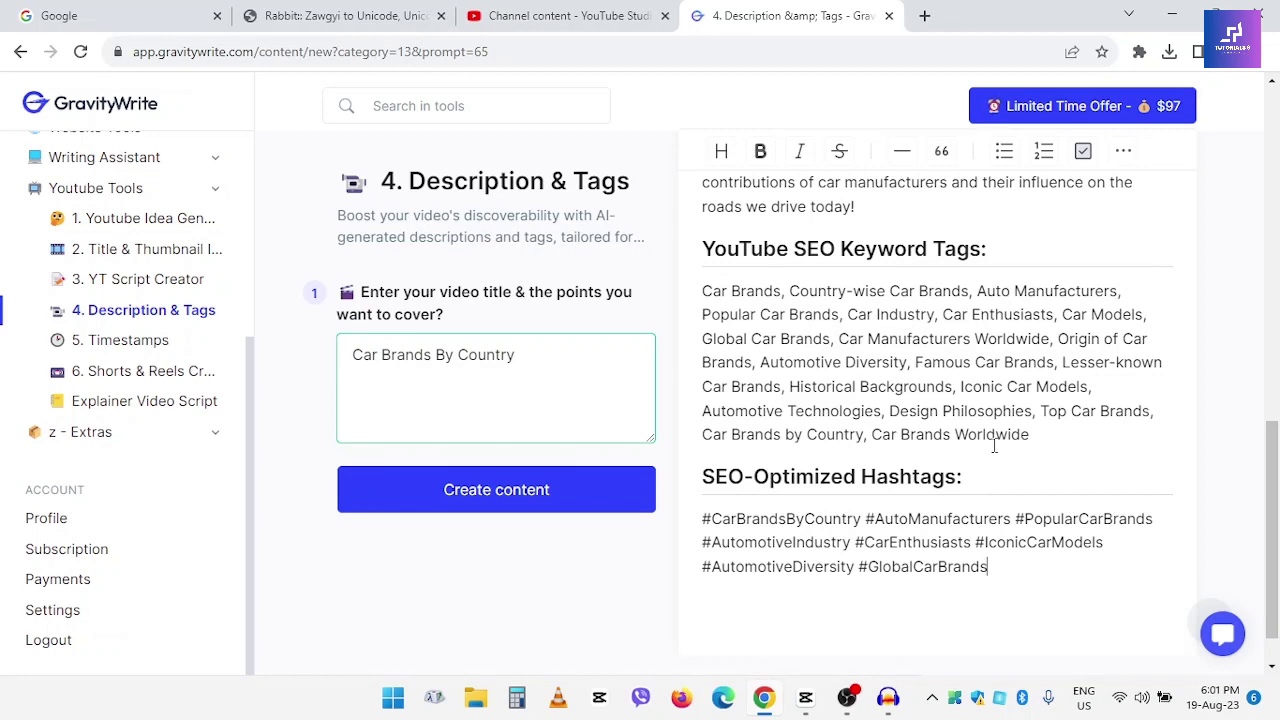
Select and copy the generated YouTube description paragraphs.
scroll(993, 446, "up", 10)
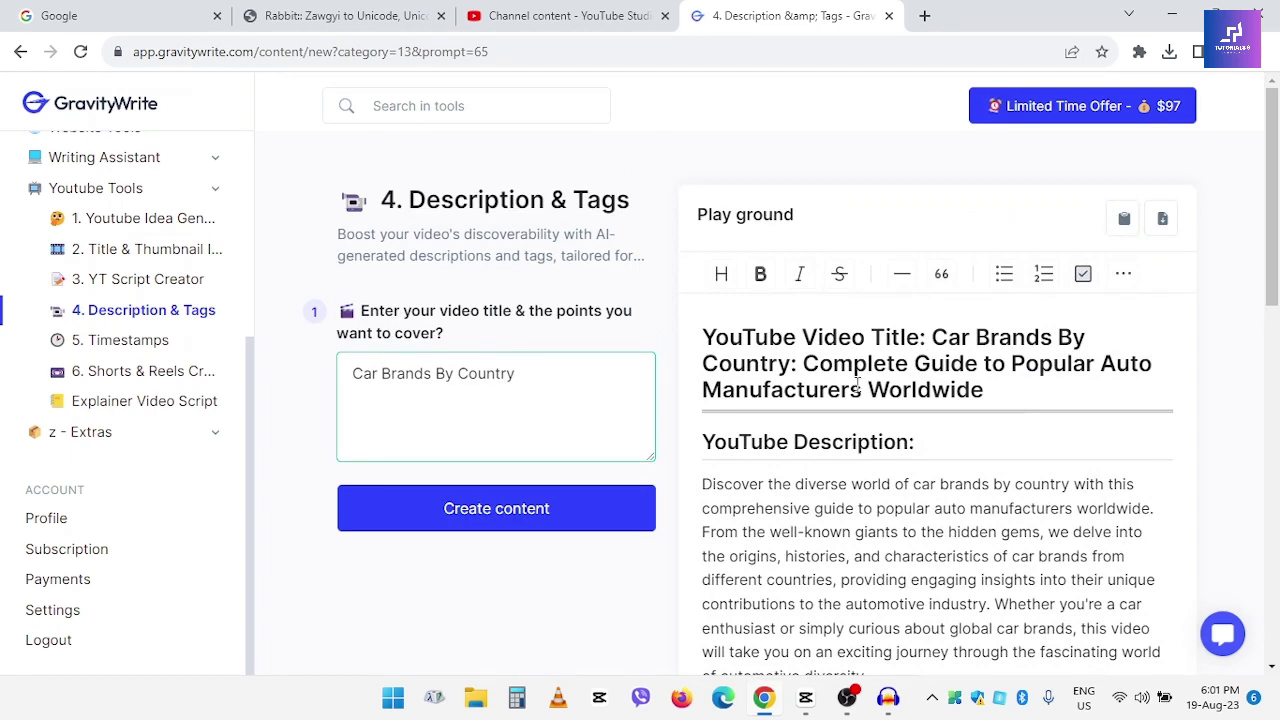
scroll(890, 395, "down", 2)
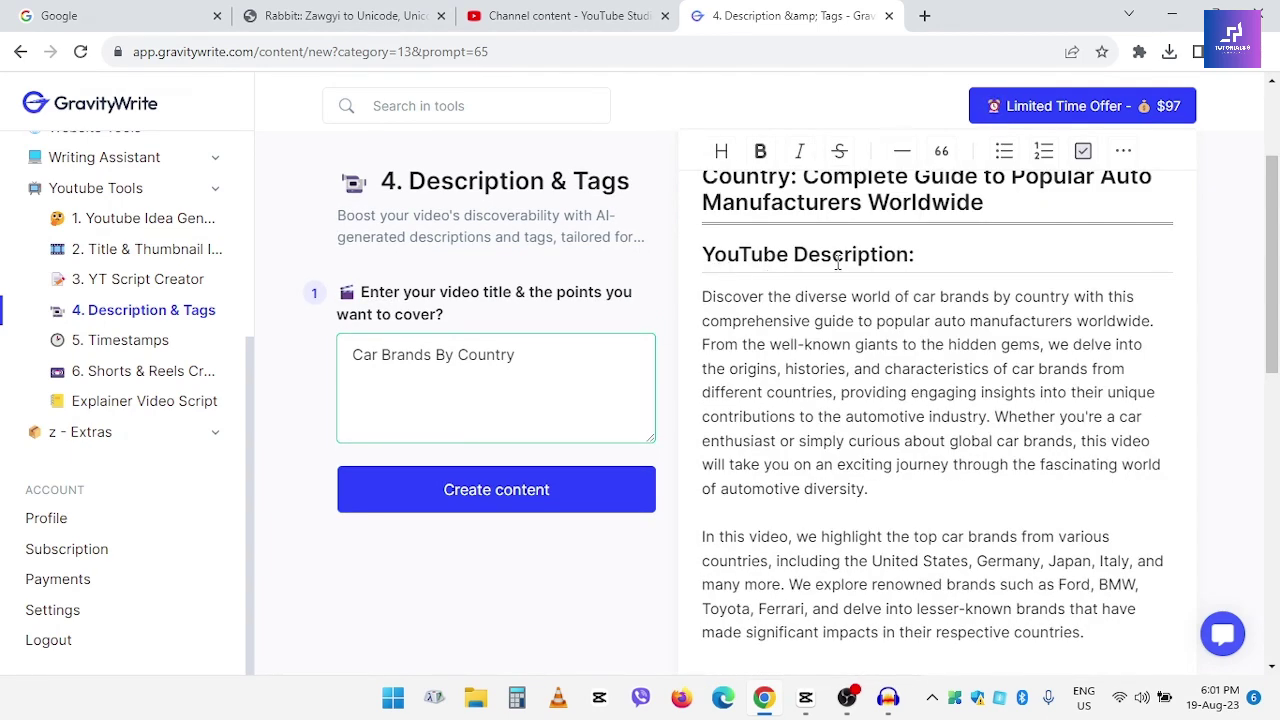
scroll(846, 316, "down", 1)
scroll(857, 341, "up", 1)
scroll(830, 338, "down", 5)
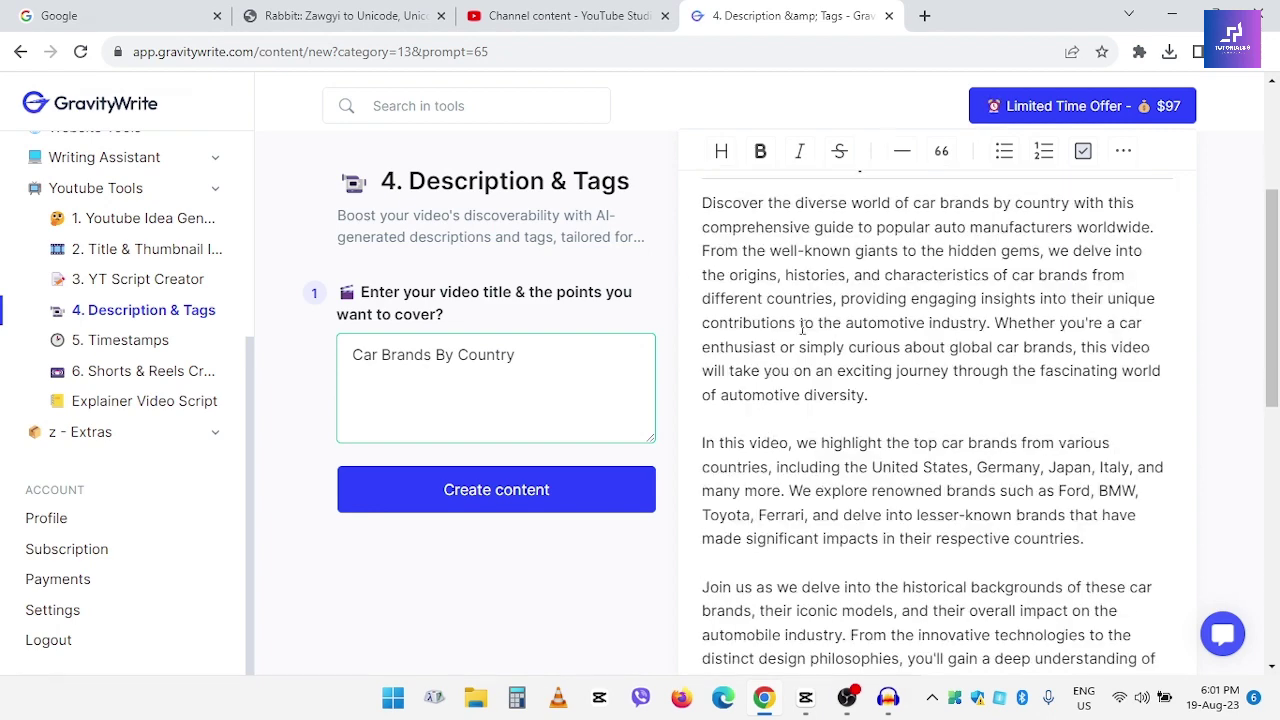
scroll(802, 337, "up", 6)
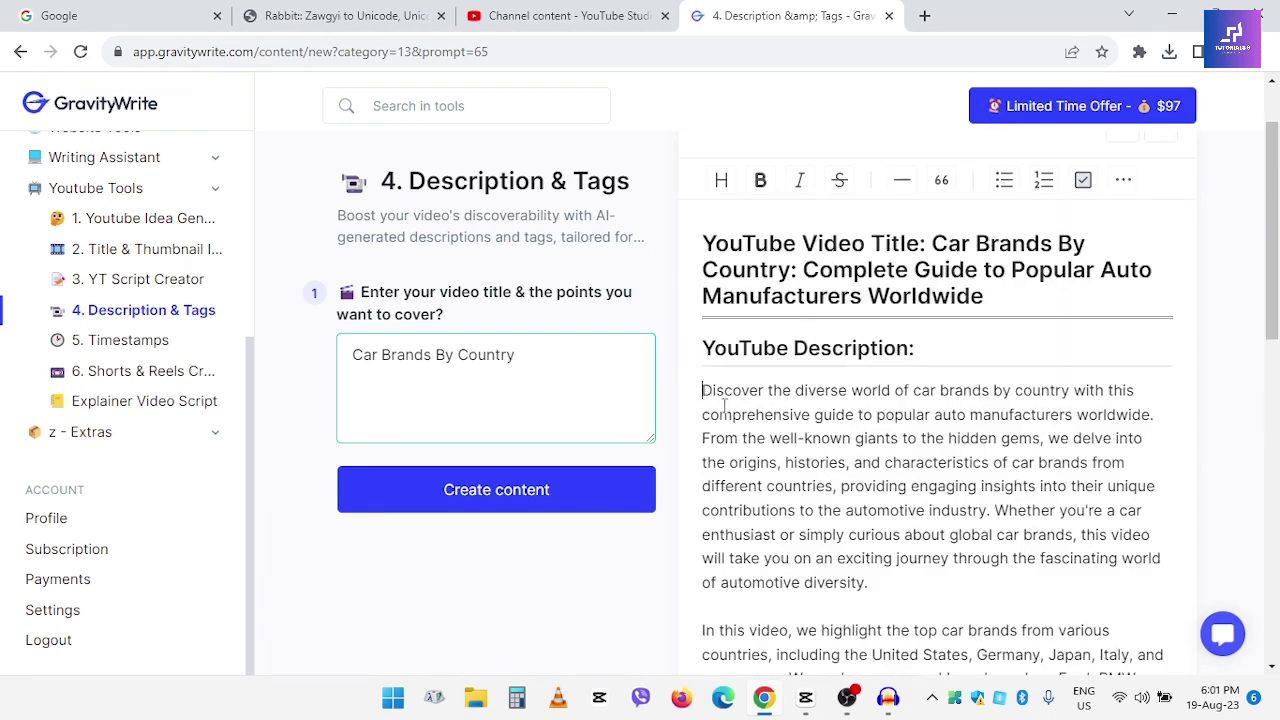
left_click_drag(702, 390, 946, 561)
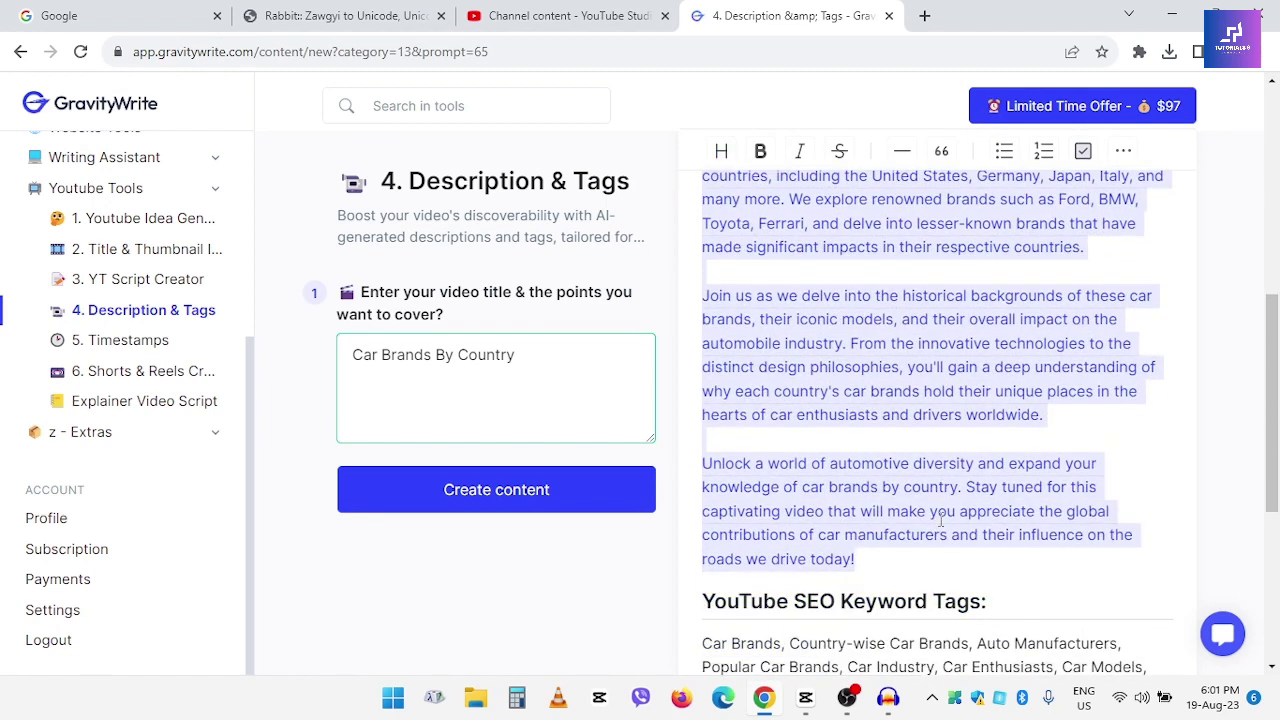
right_click(940, 521)
Paste the copied GravityWrite description into the Description box, with a blank line above it.
left_click(567, 244)
left_click(563, 12)
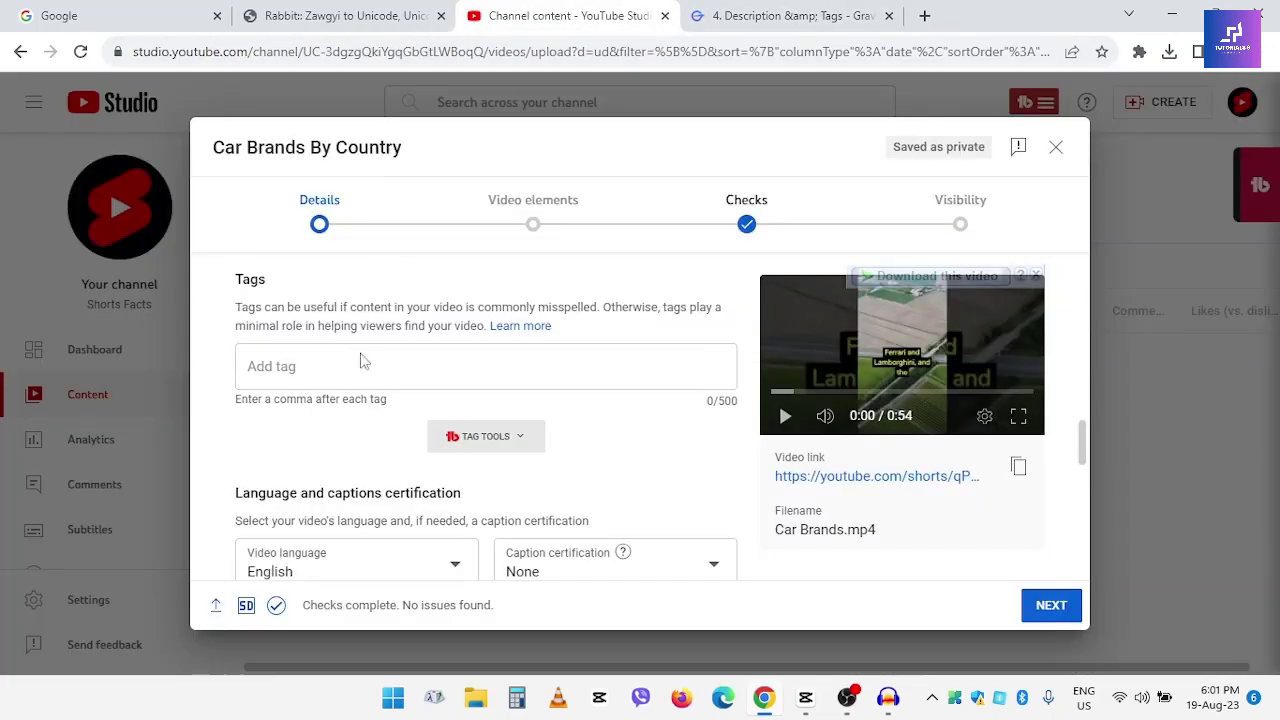
scroll(447, 392, "up", 10)
scroll(445, 392, "up", 5)
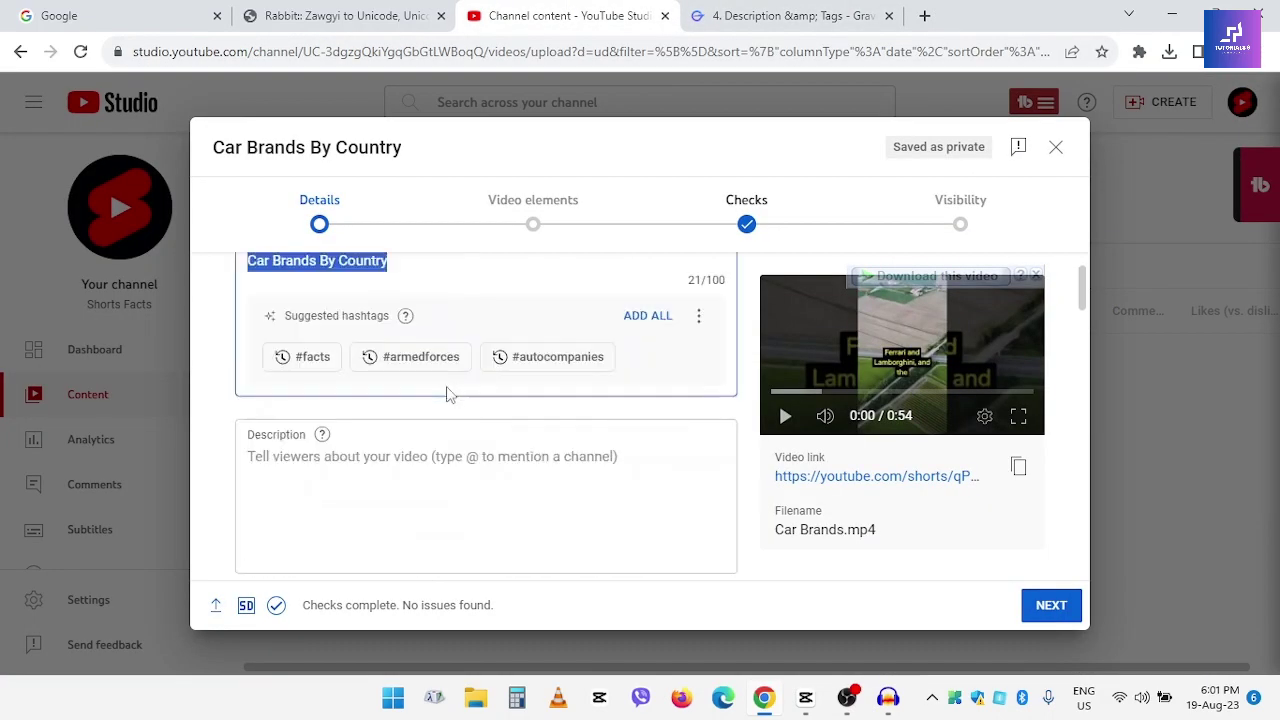
scroll(423, 431, "down", 2)
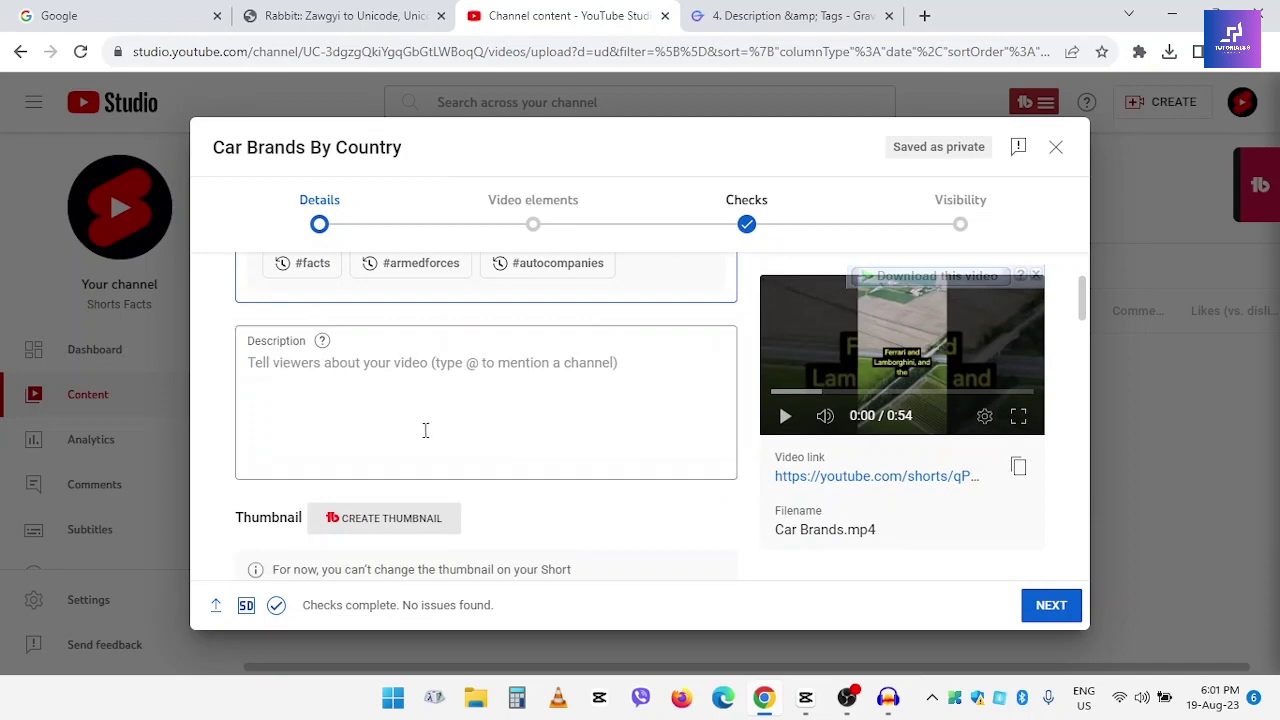
left_click(320, 380)
key("ctrl+v")
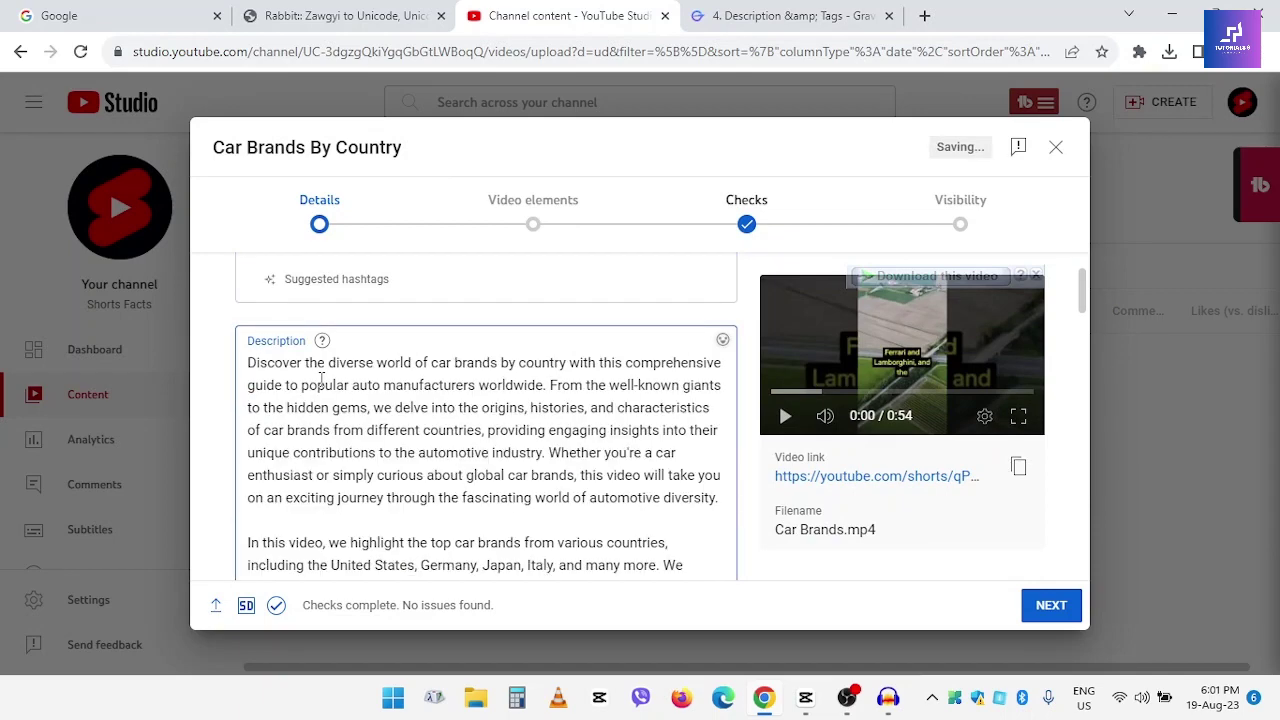
scroll(340, 390, "up", 1)
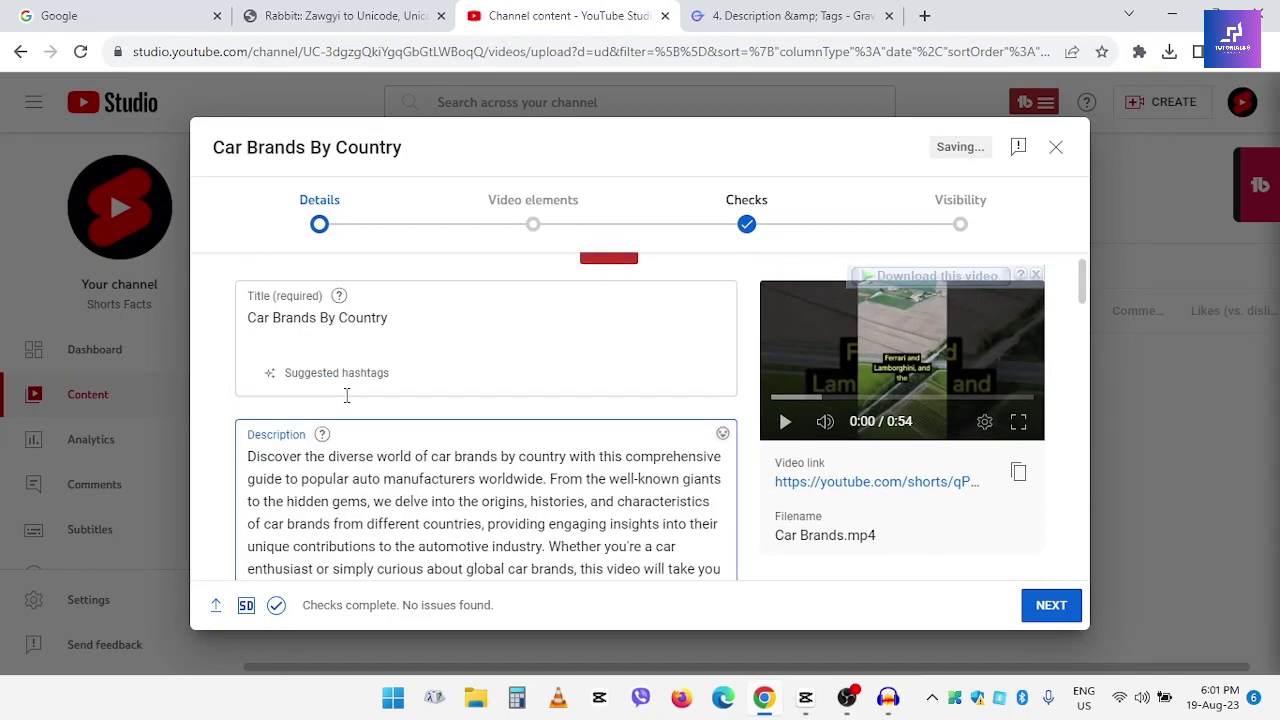
left_click(250, 457)
key("Return")
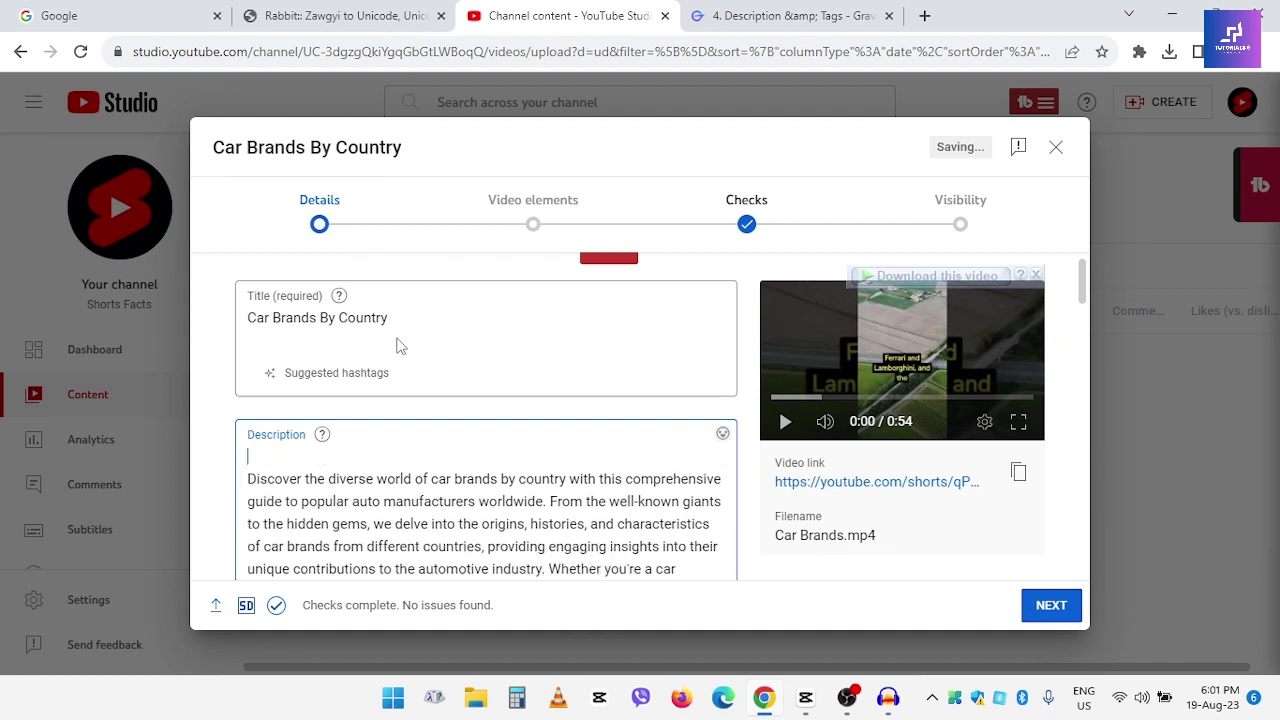
Complete the title as 'Car Brands By Country #shorts' using the #shorts suggestion.
scroll(380, 330, "up", 1)
left_click(474, 358)
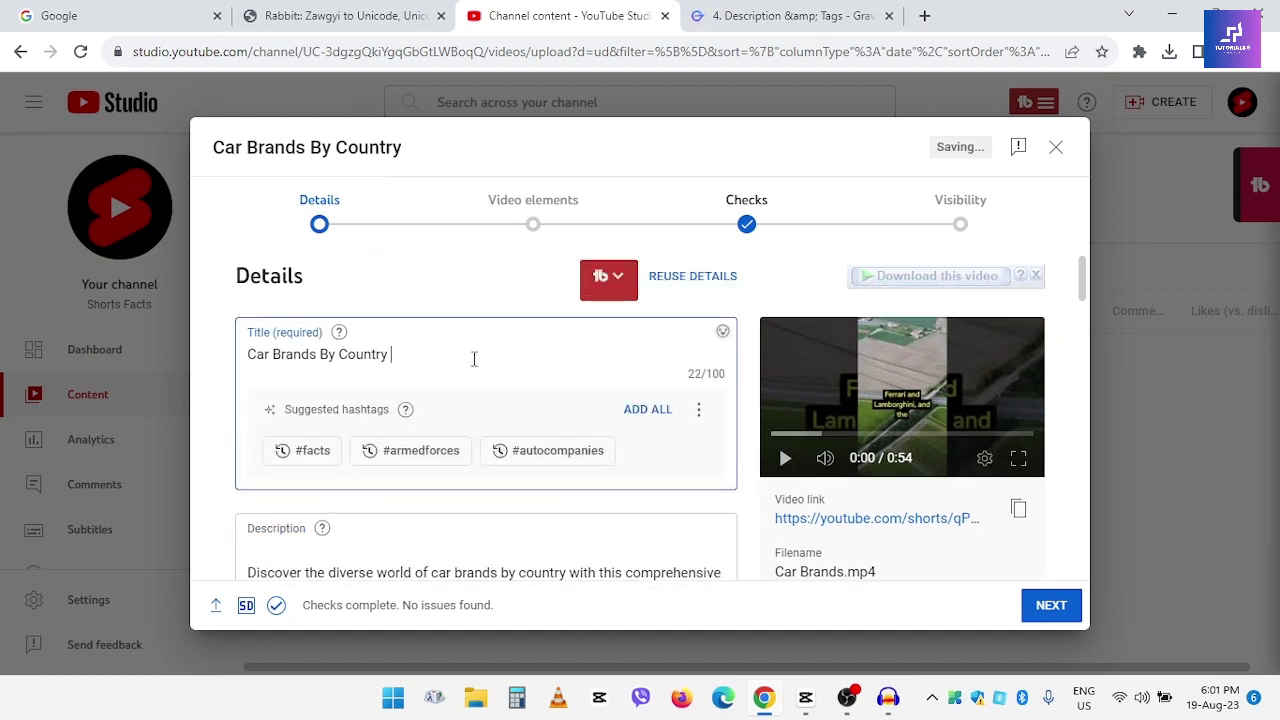
type("#shor")
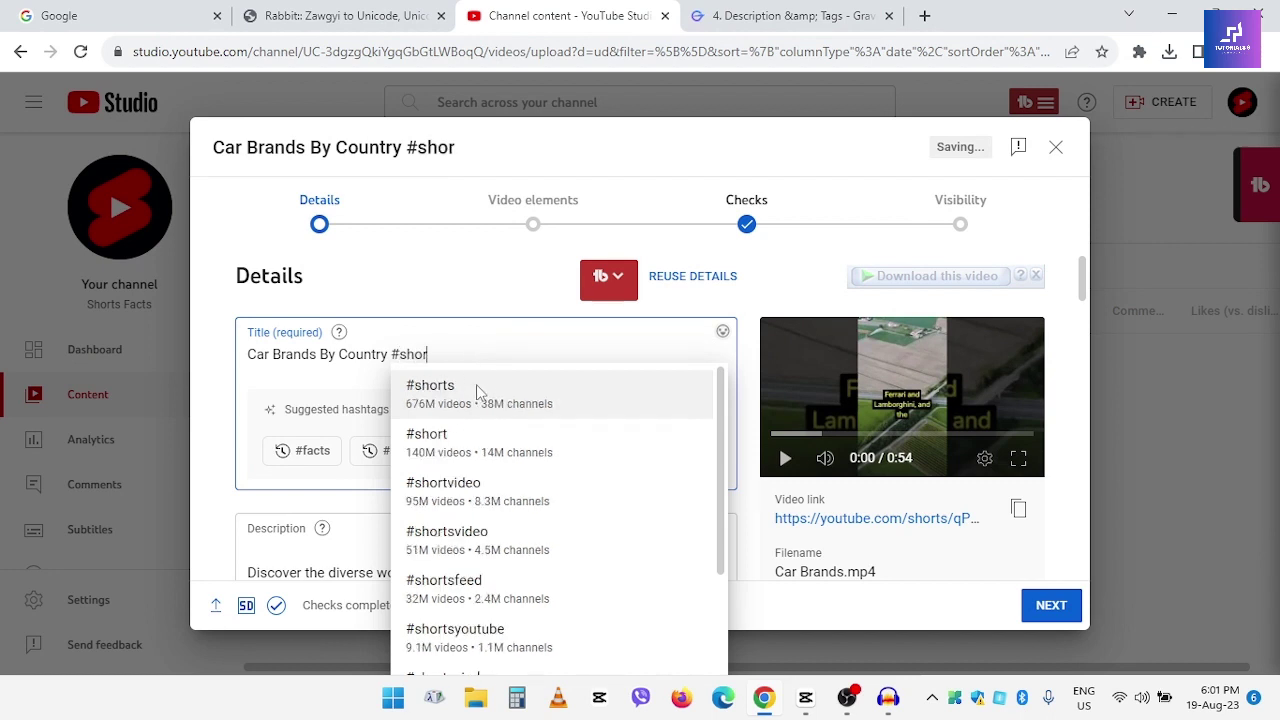
left_click(470, 390)
Copy the title onto the description's first line, followed by a blank line.
left_click_drag(449, 355, 195, 357)
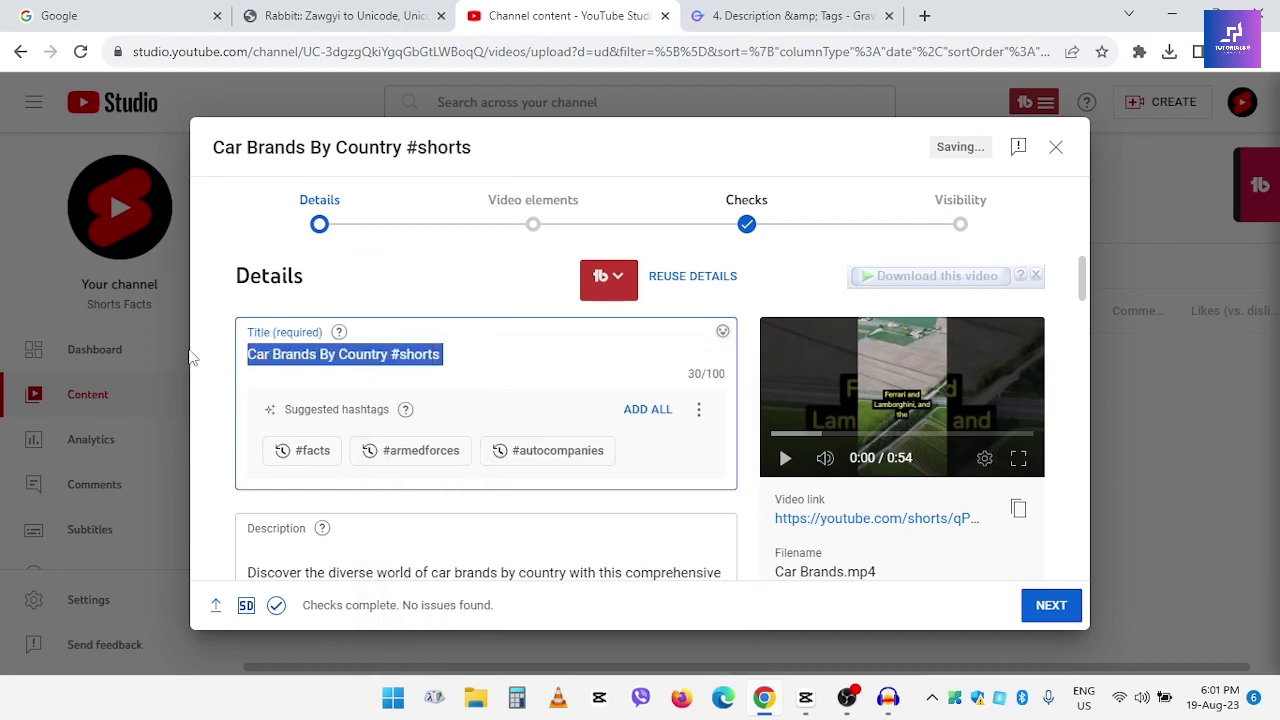
scroll(332, 372, "down", 2)
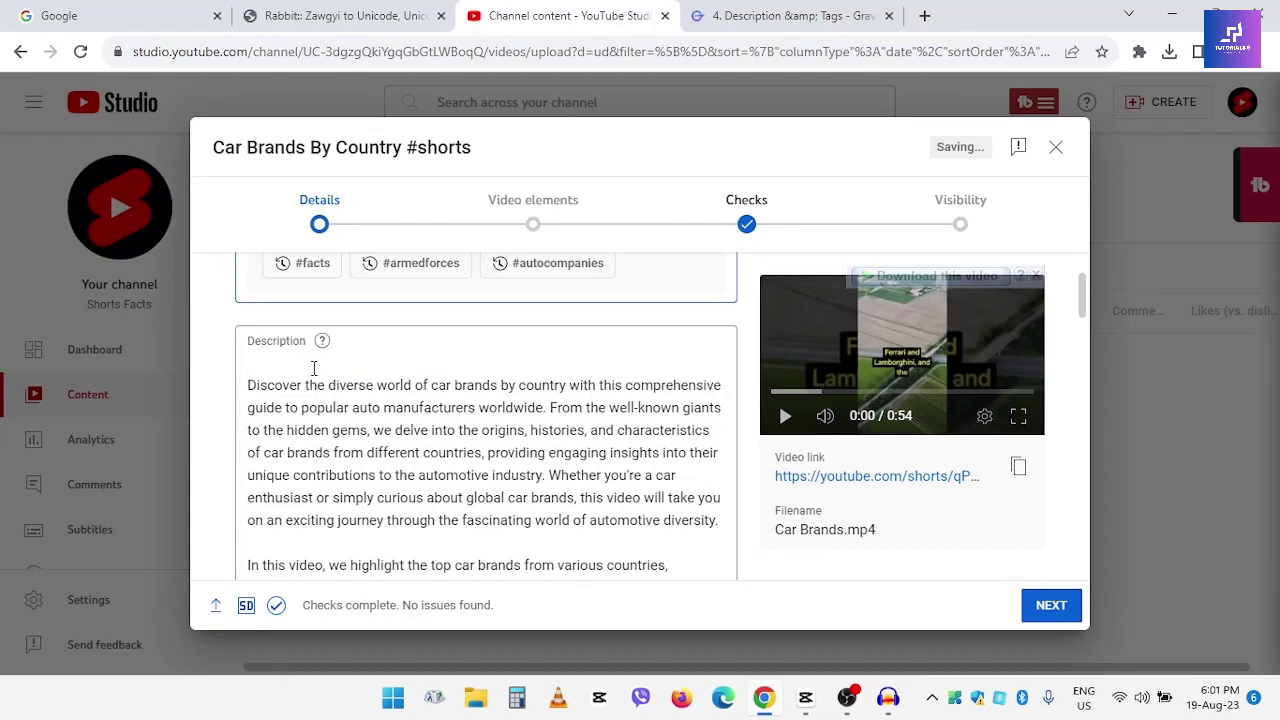
left_click(313, 368)
key("ctrl+v")
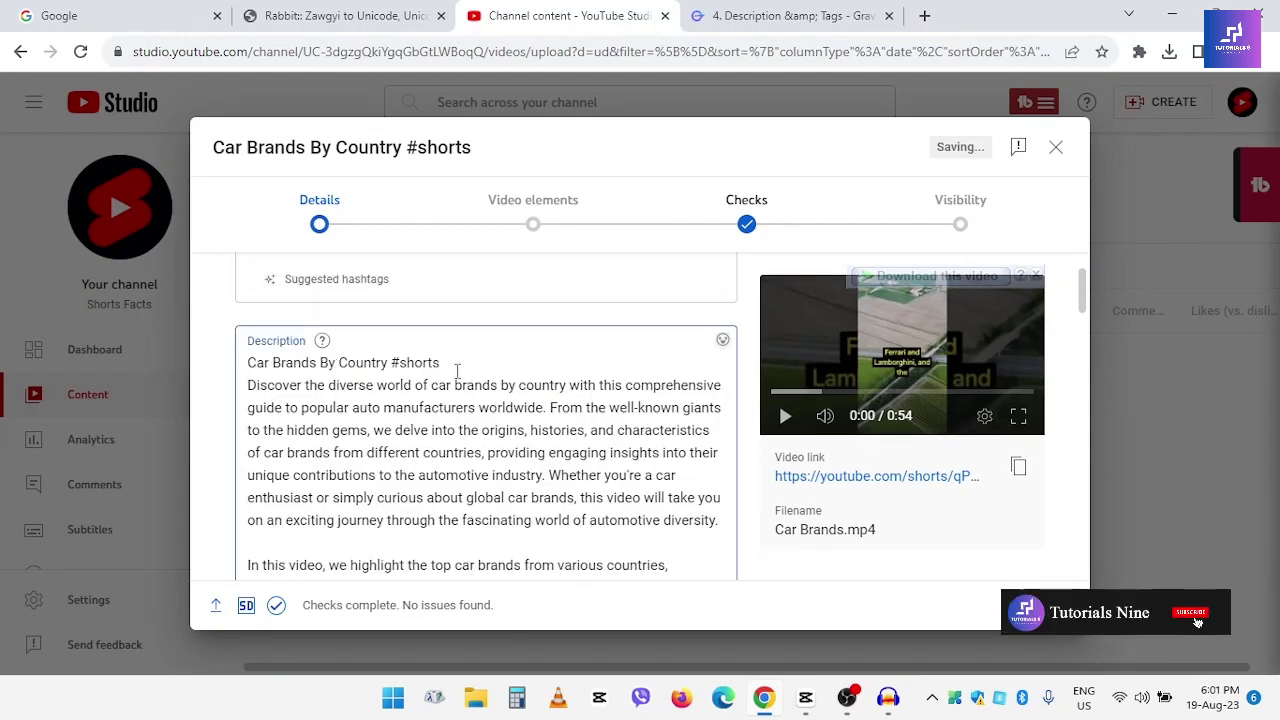
key("Return")
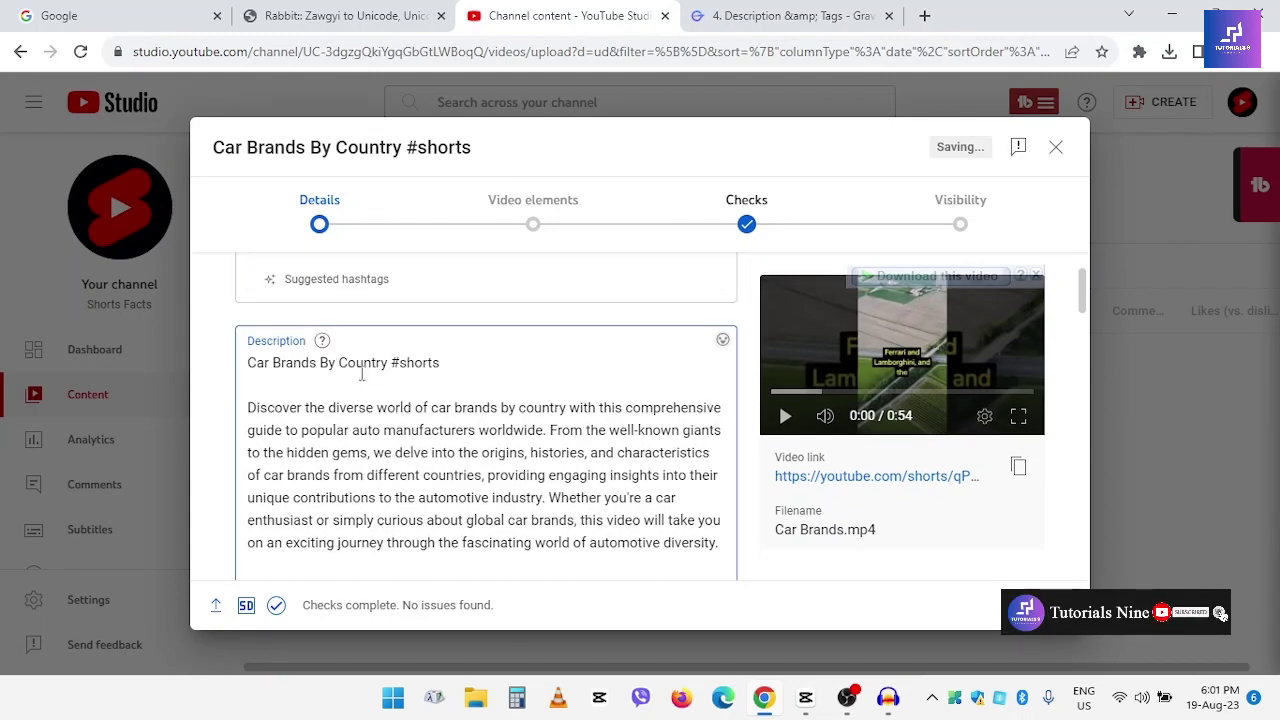
scroll(474, 357, "down", 1)
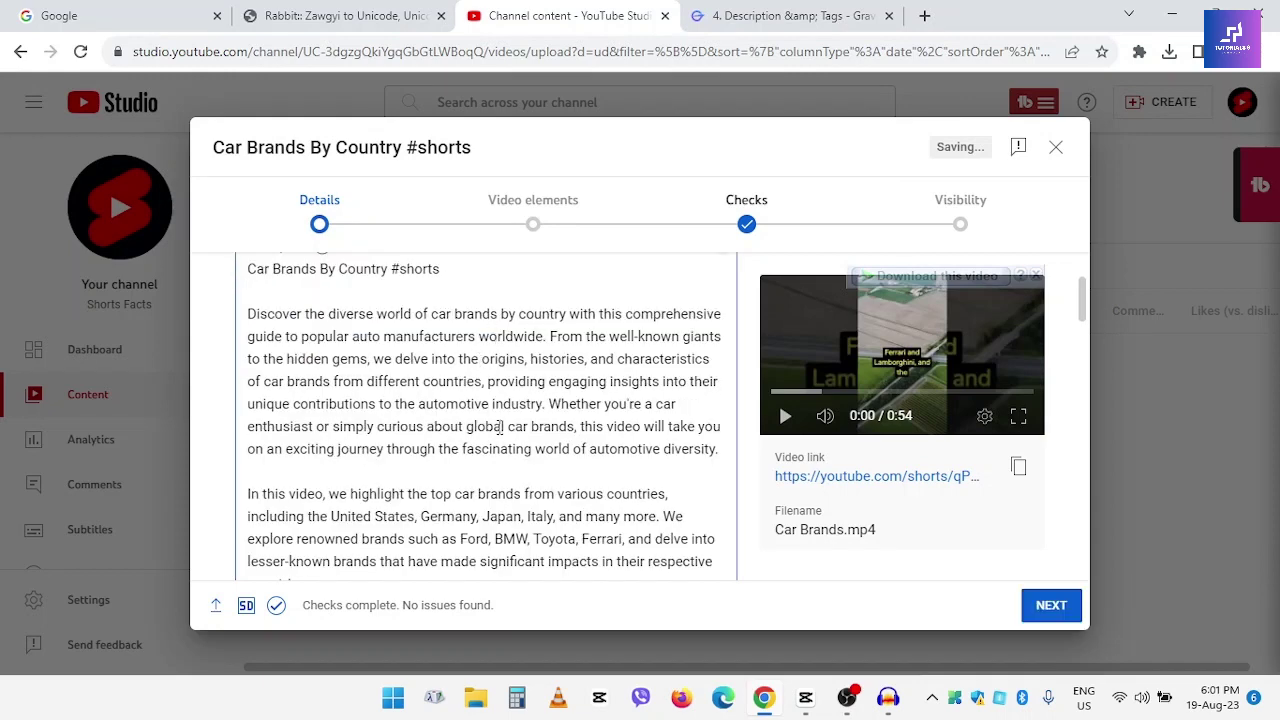
scroll(500, 426, "down", 5)
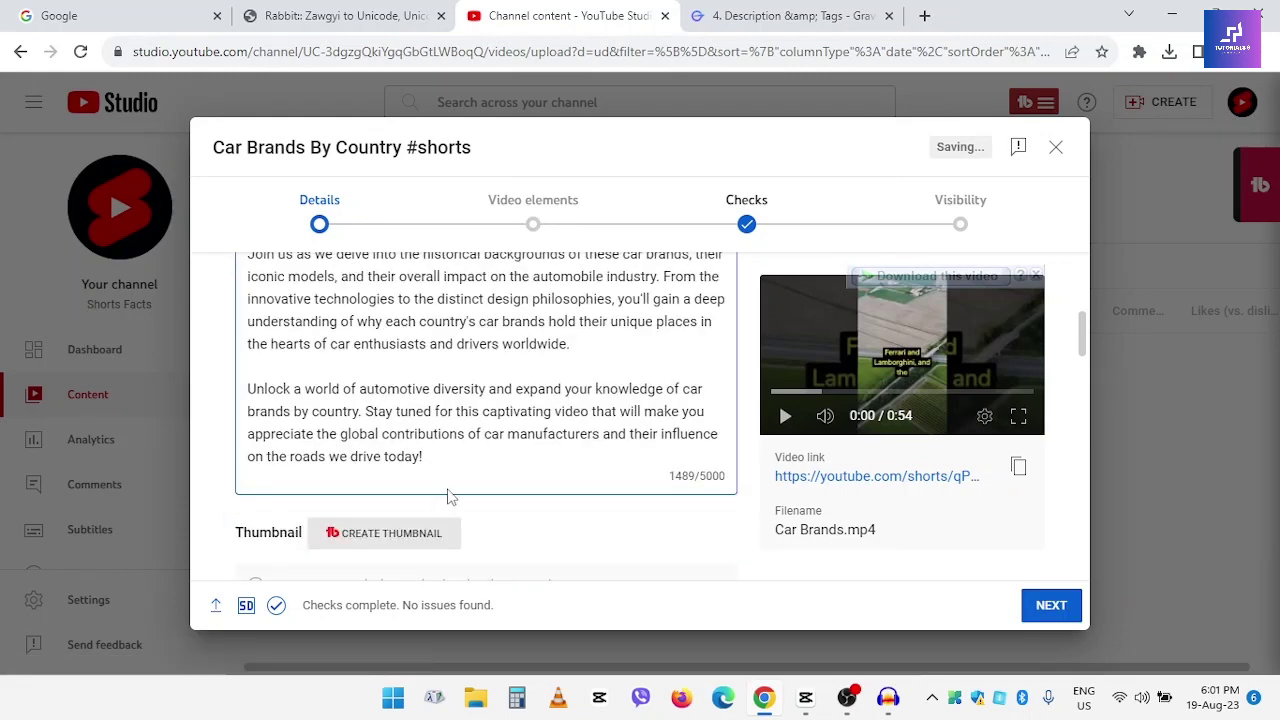
left_click(808, 12)
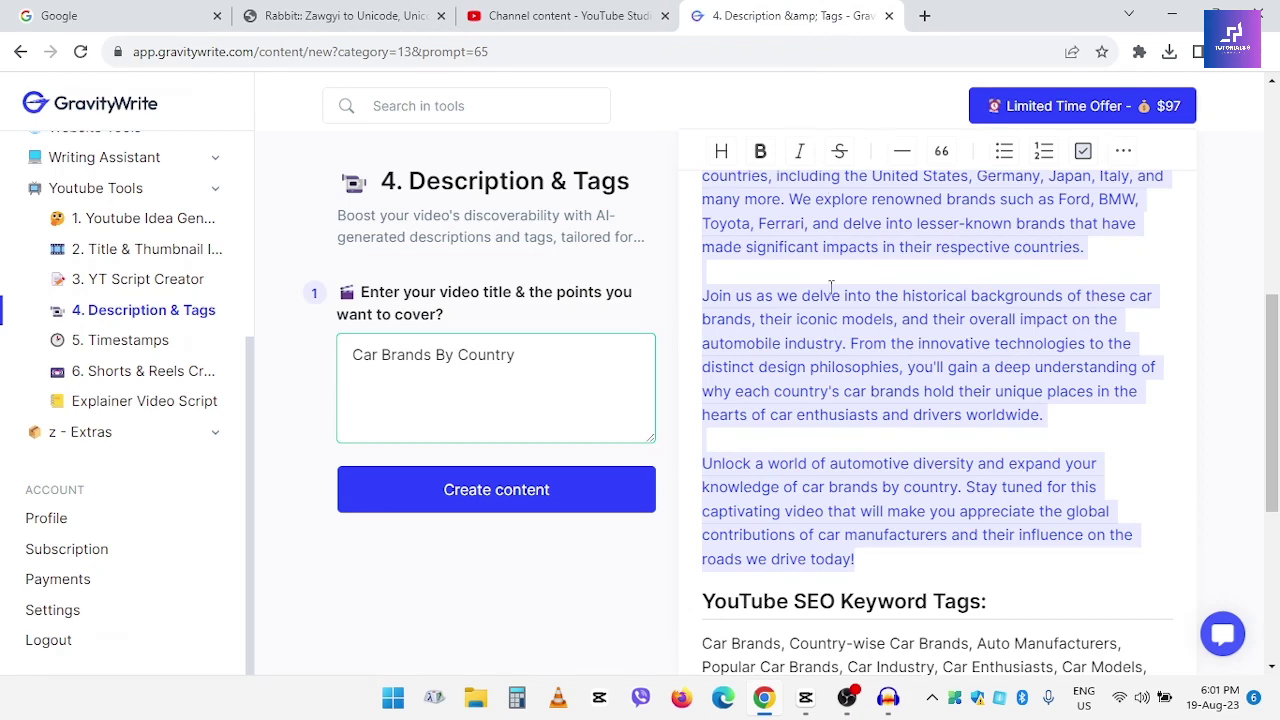
Copy all eight SEO-optimized hashtags from GravityWrite's generated content.
scroll(830, 300, "down", 4)
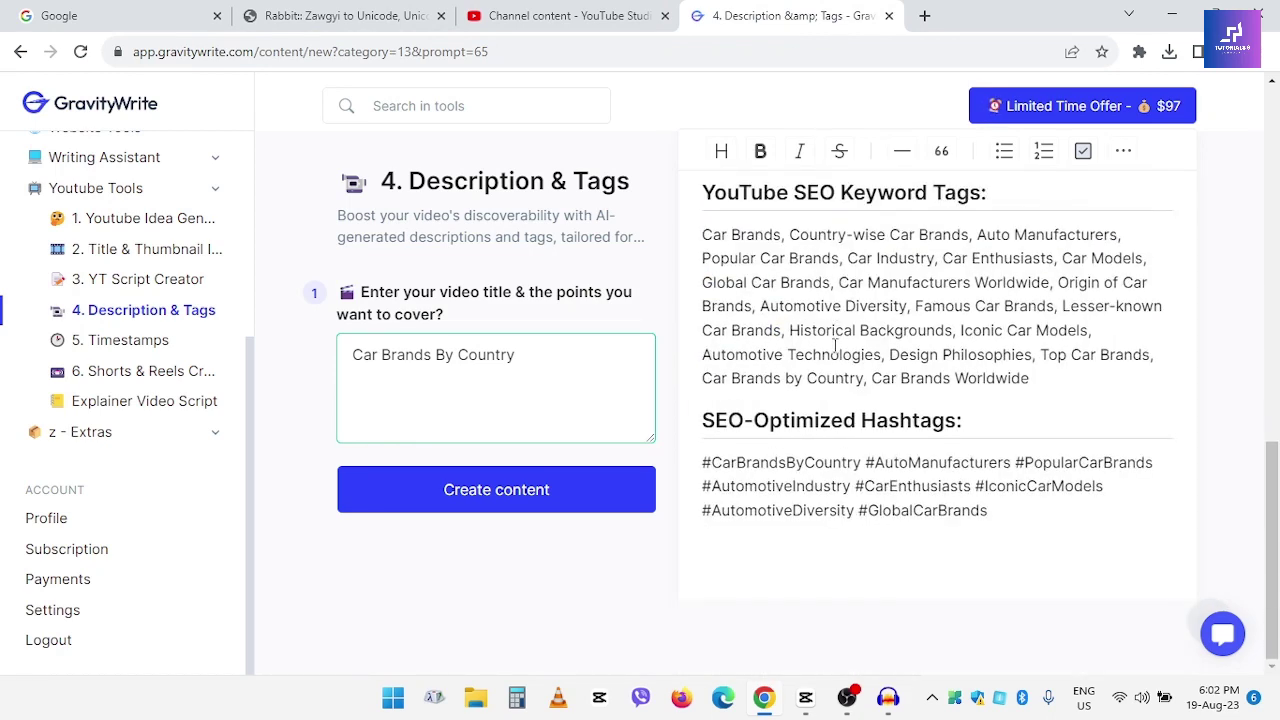
left_click_drag(702, 420, 994, 417)
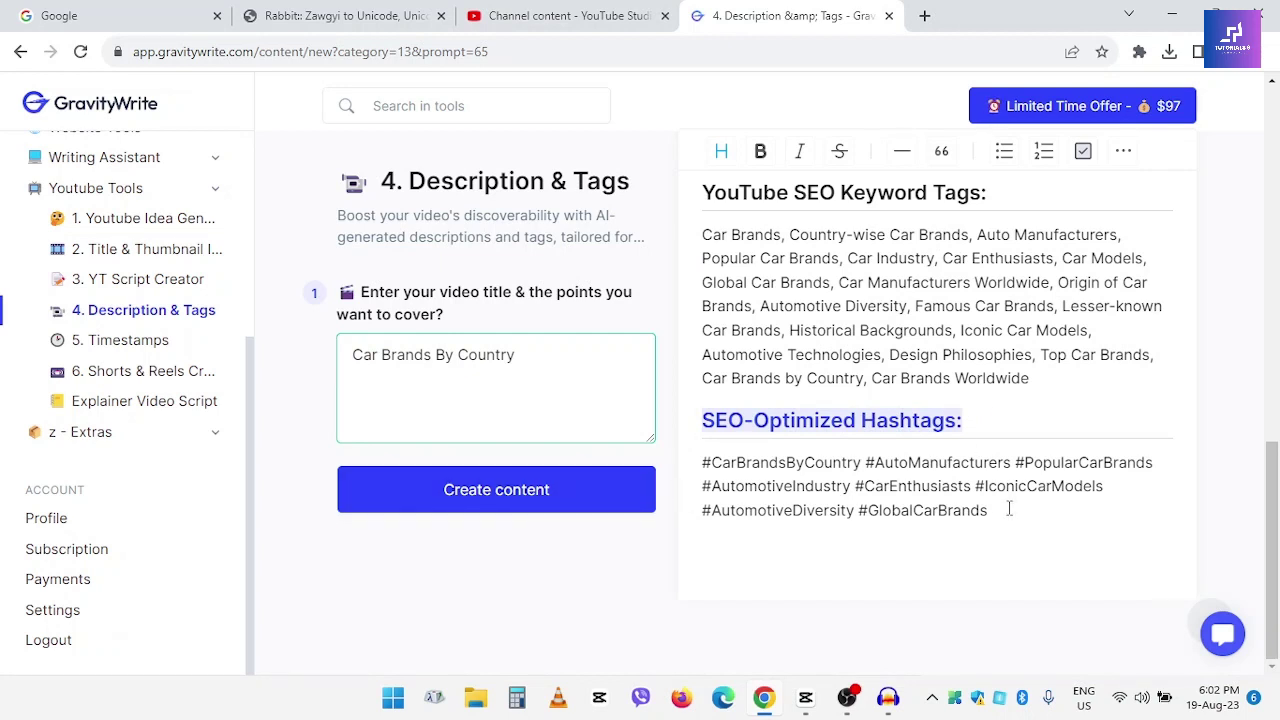
left_click_drag(1009, 510, 706, 458)
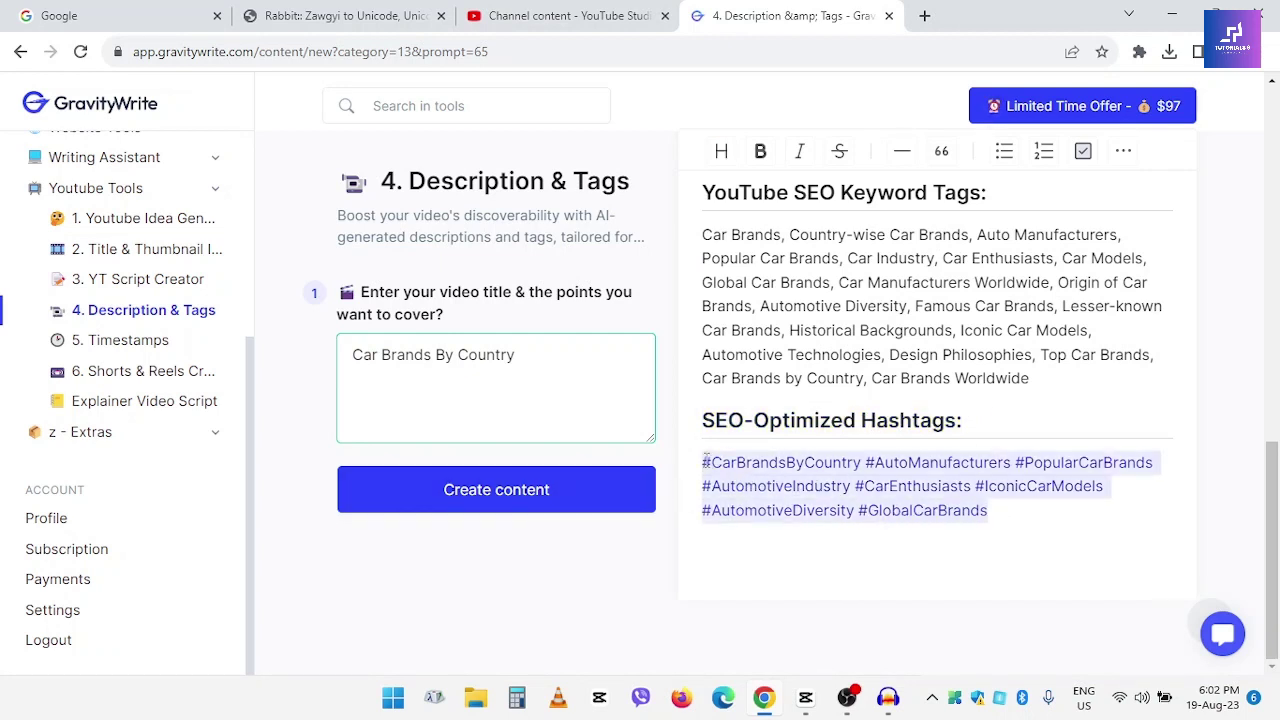
right_click(765, 463)
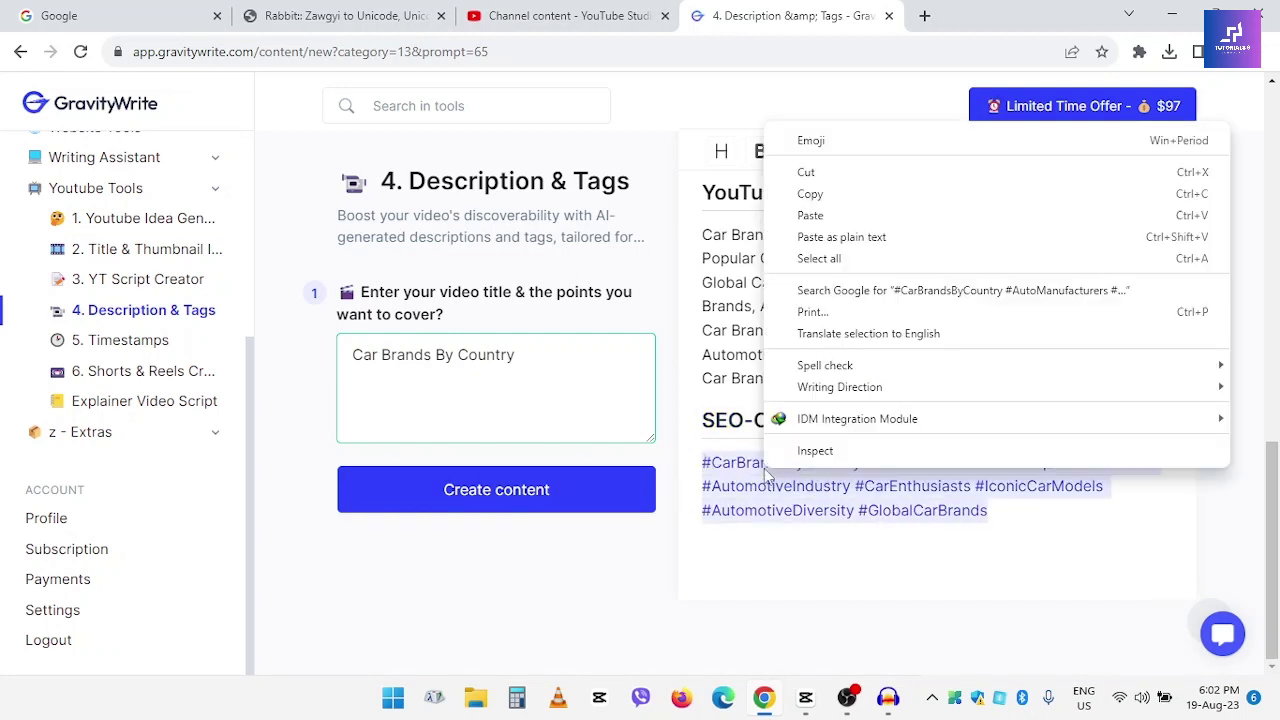
left_click(810, 195)
left_click(590, 15)
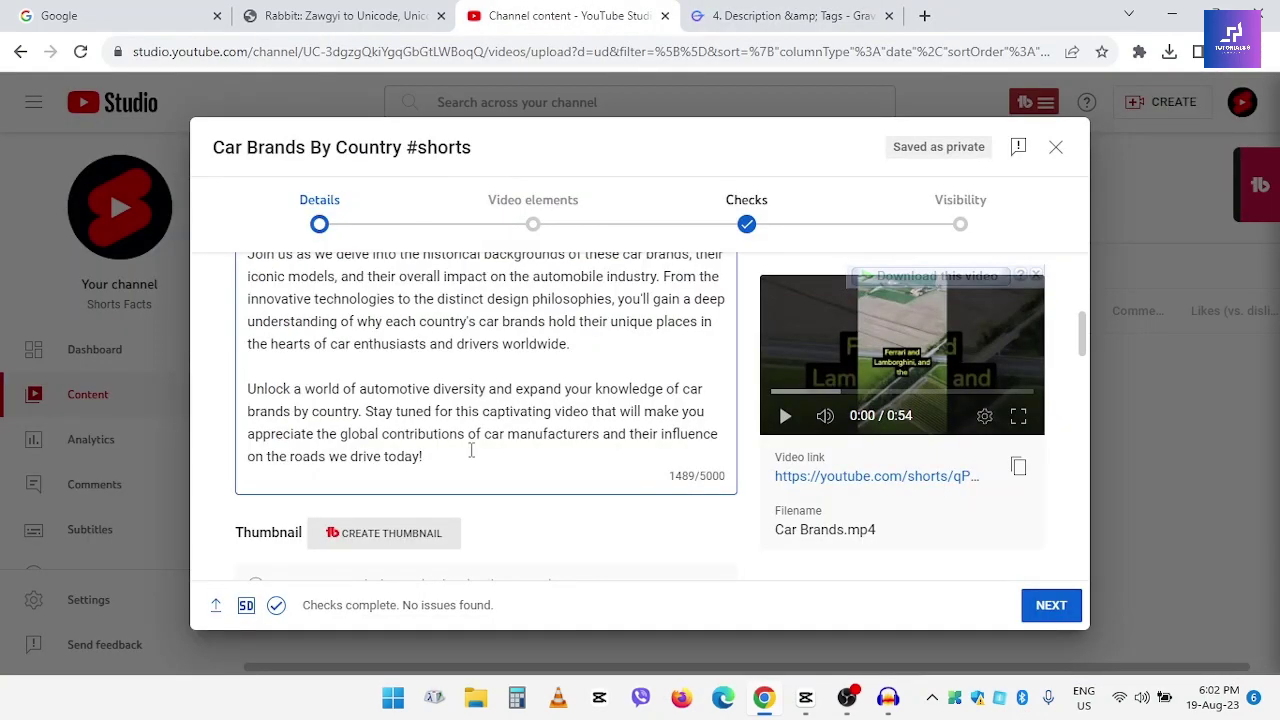
Append the hashtags after a blank line at the description's end, reaching 1638/5000 characters.
key("Return")
key("Return")
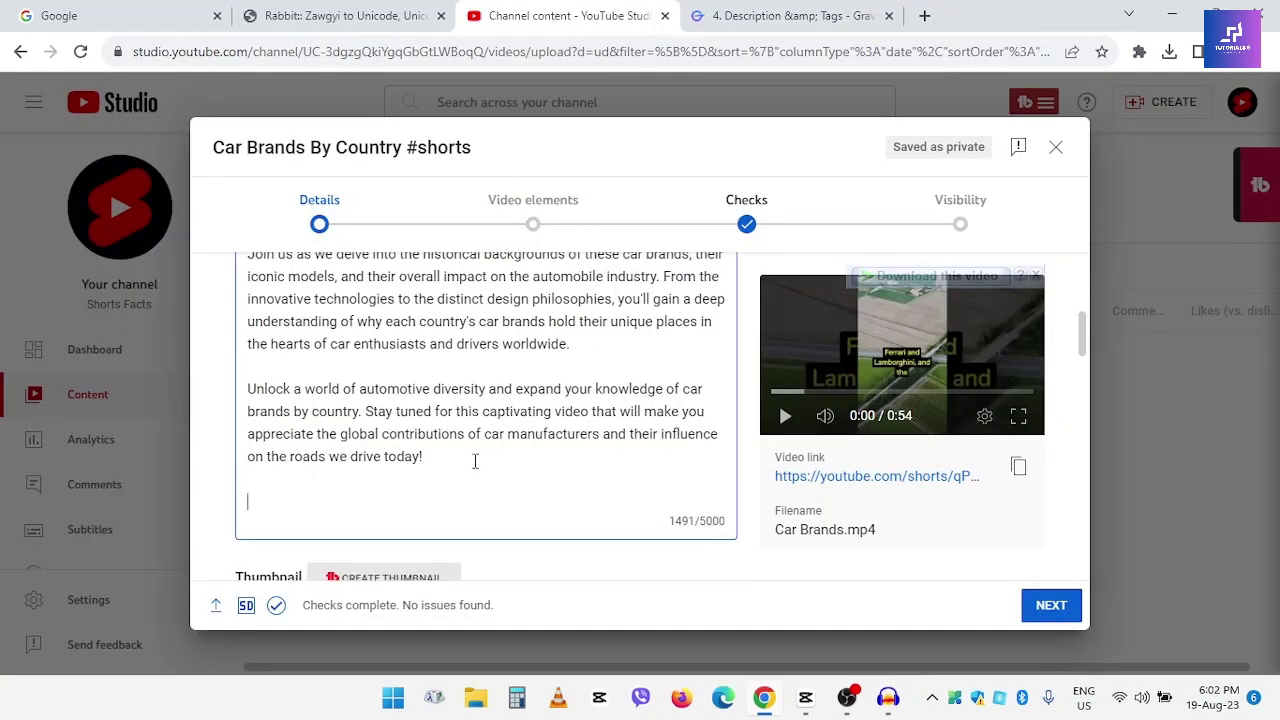
key("ctrl+v")
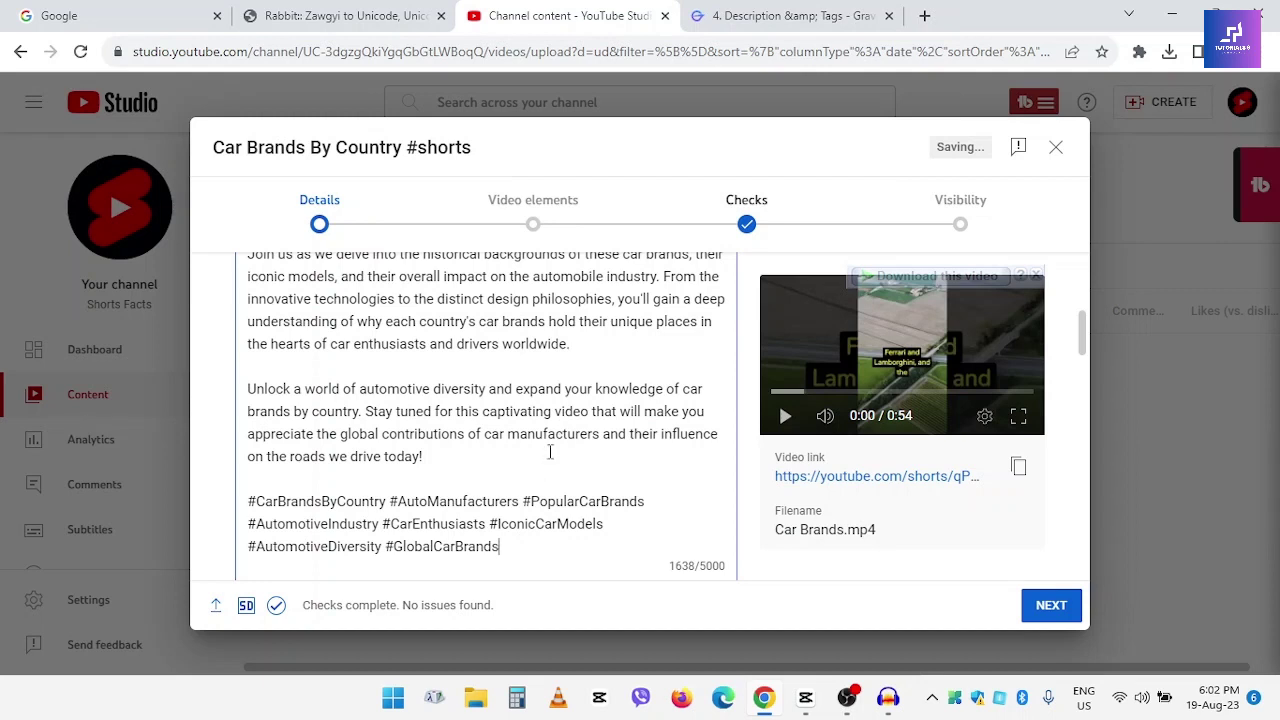
scroll(550, 452, "down", 1)
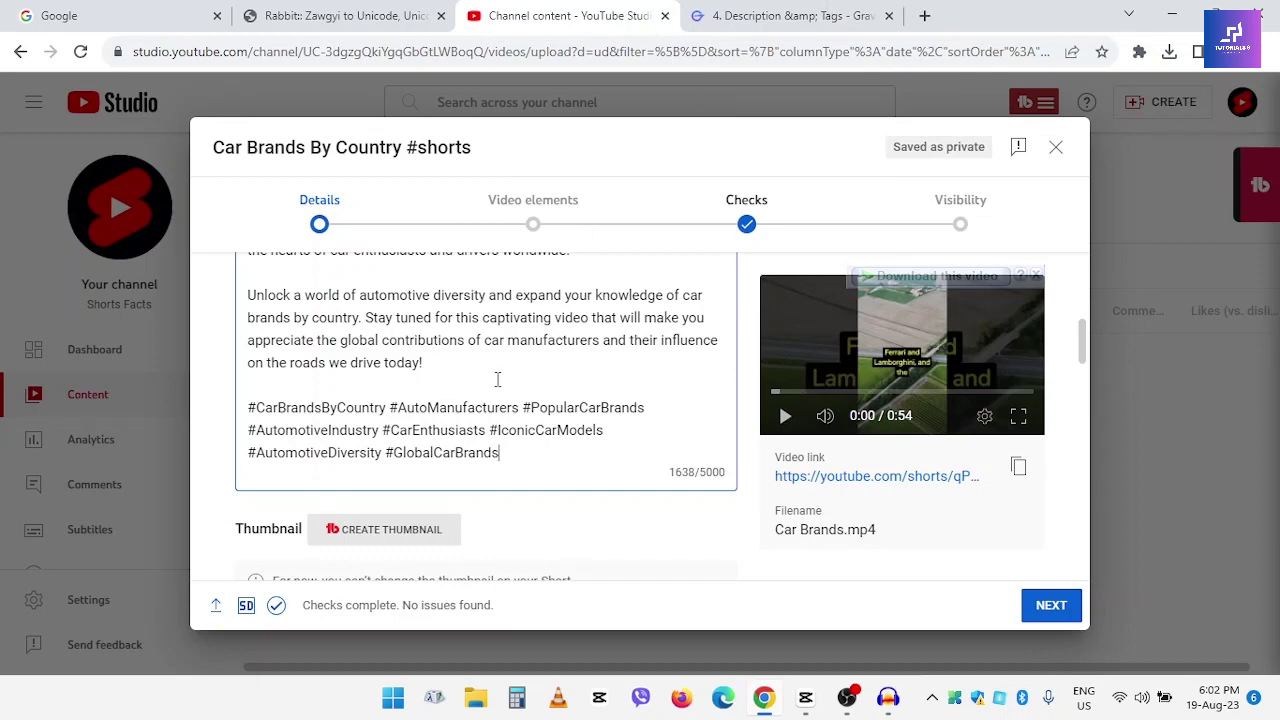
Copy GravityWrite's YouTube SEO keyword tags, from Car Brands to Car Brands Worldwide.
left_click(790, 14)
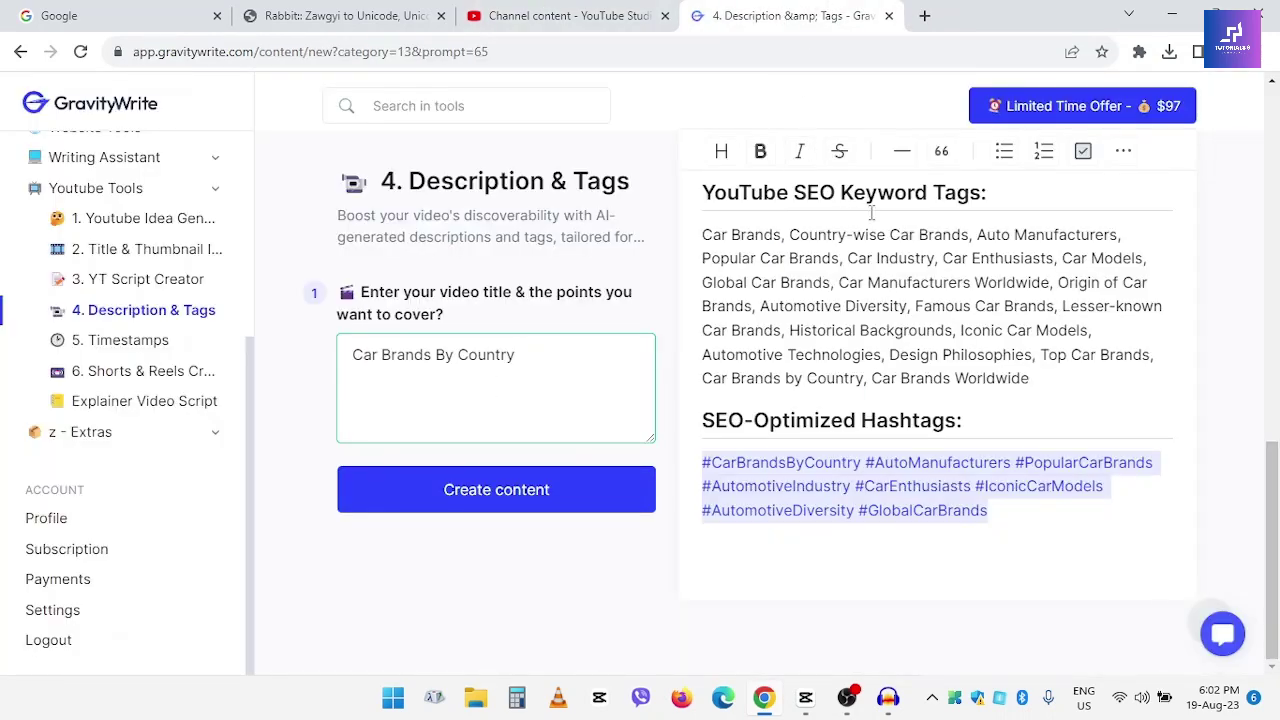
left_click_drag(1038, 382, 704, 232)
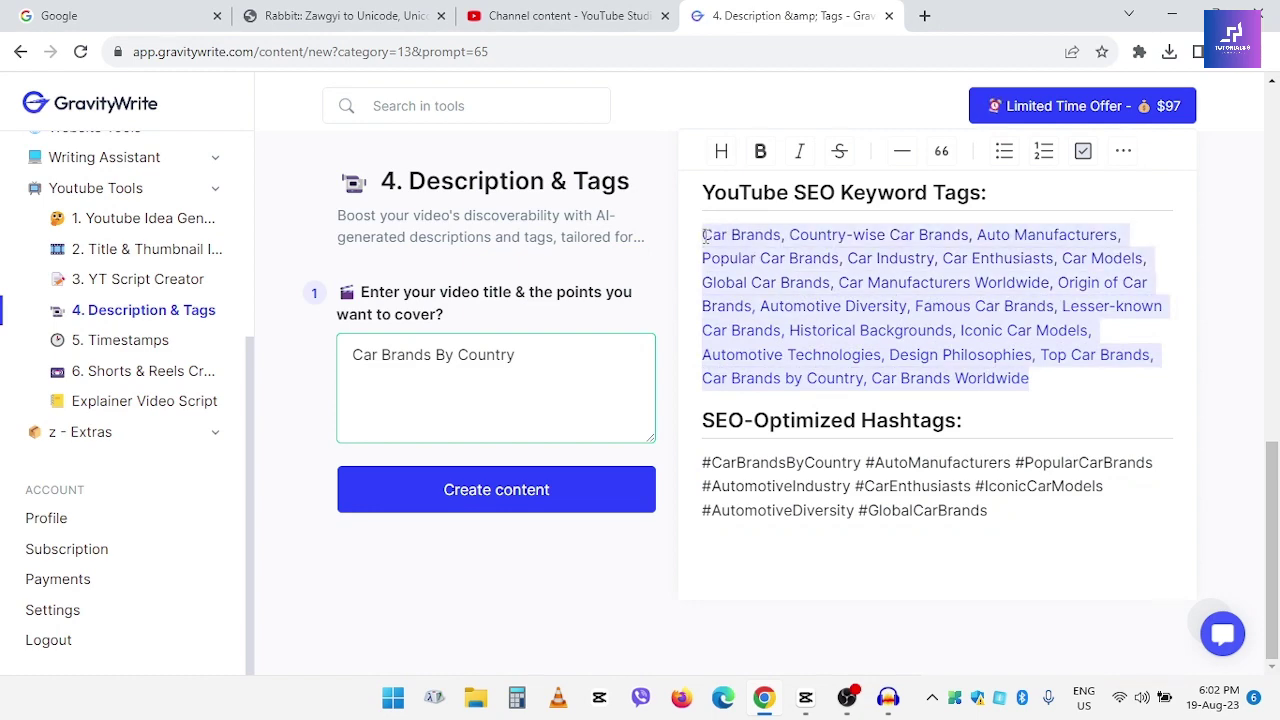
right_click(800, 274)
left_click(866, 349)
left_click(613, 8)
Paste the GravityWrite keywords into the video's Tags field, totalling 425/500 characters.
scroll(600, 440, "down", 8)
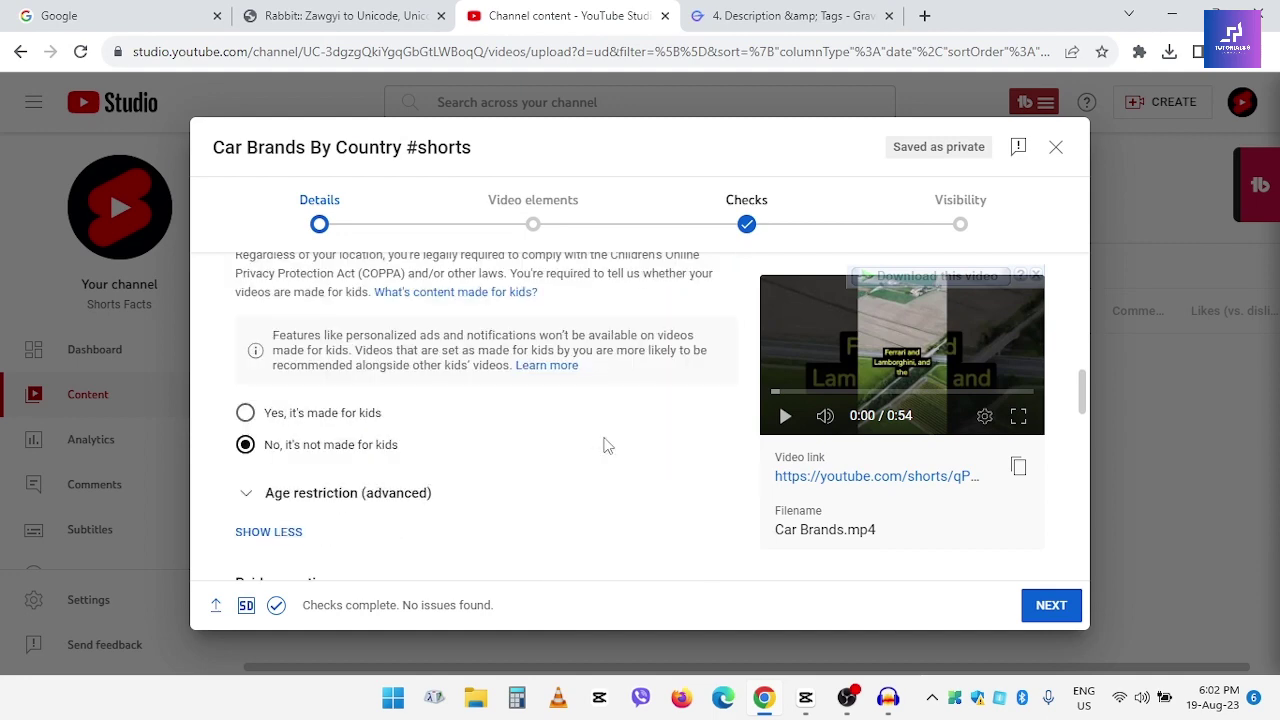
scroll(604, 445, "down", 9)
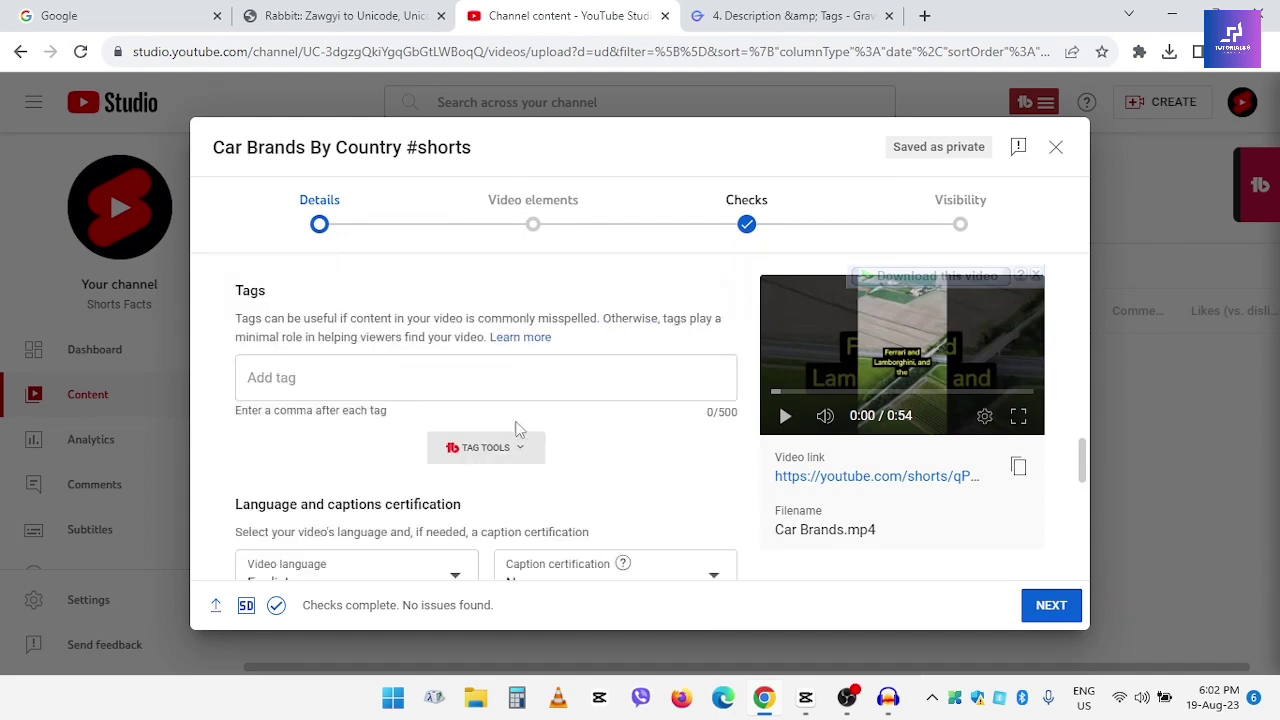
left_click(281, 383)
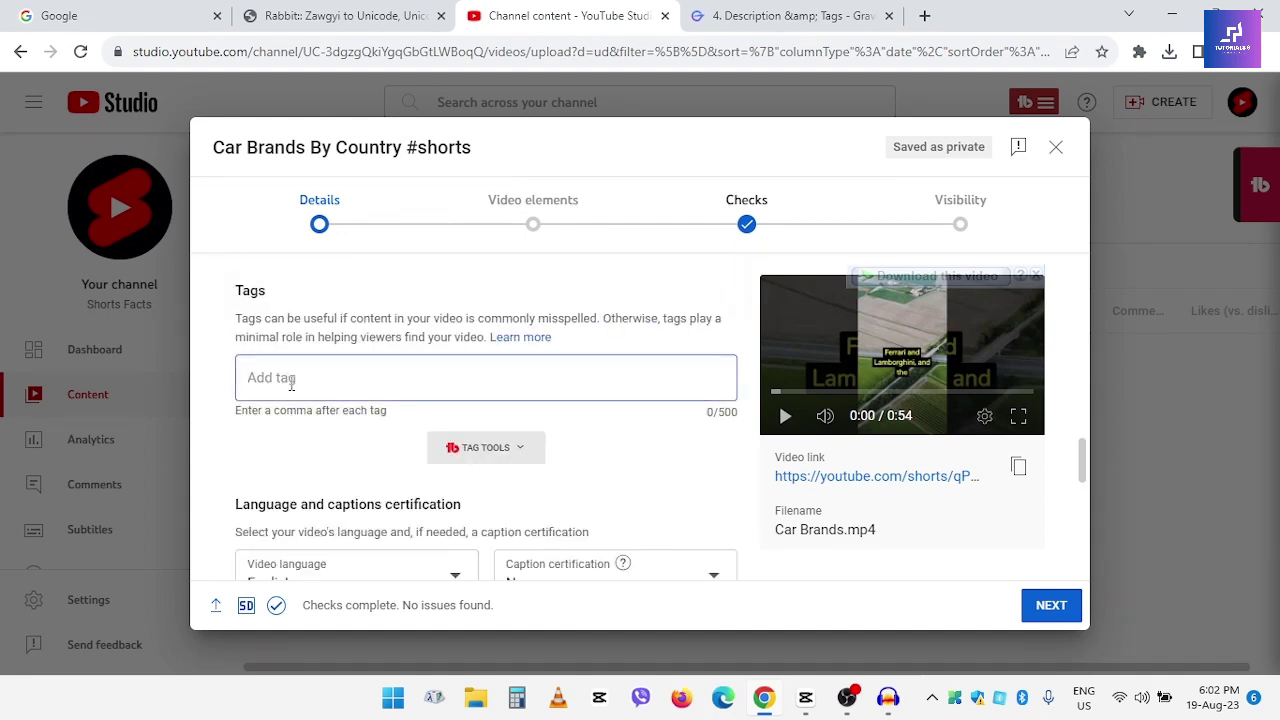
right_click(291, 383)
left_click(350, 204)
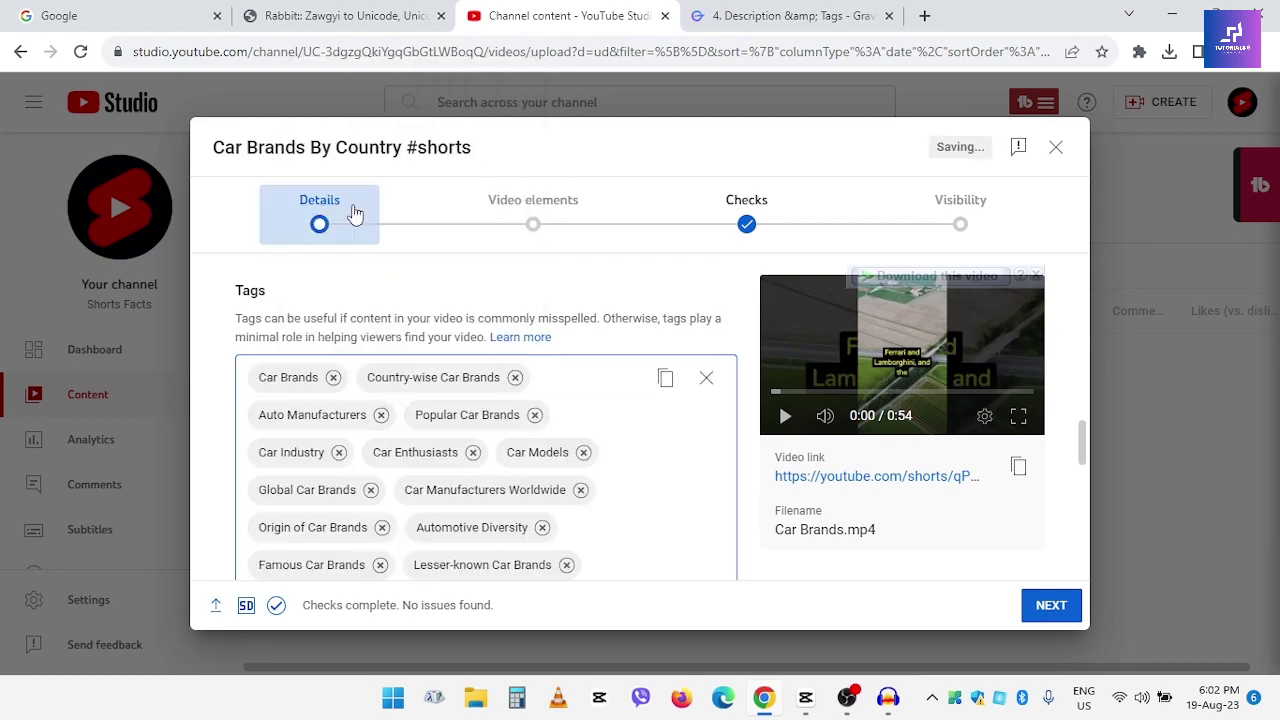
scroll(551, 443, "down", 5)
scroll(600, 443, "up", 5)
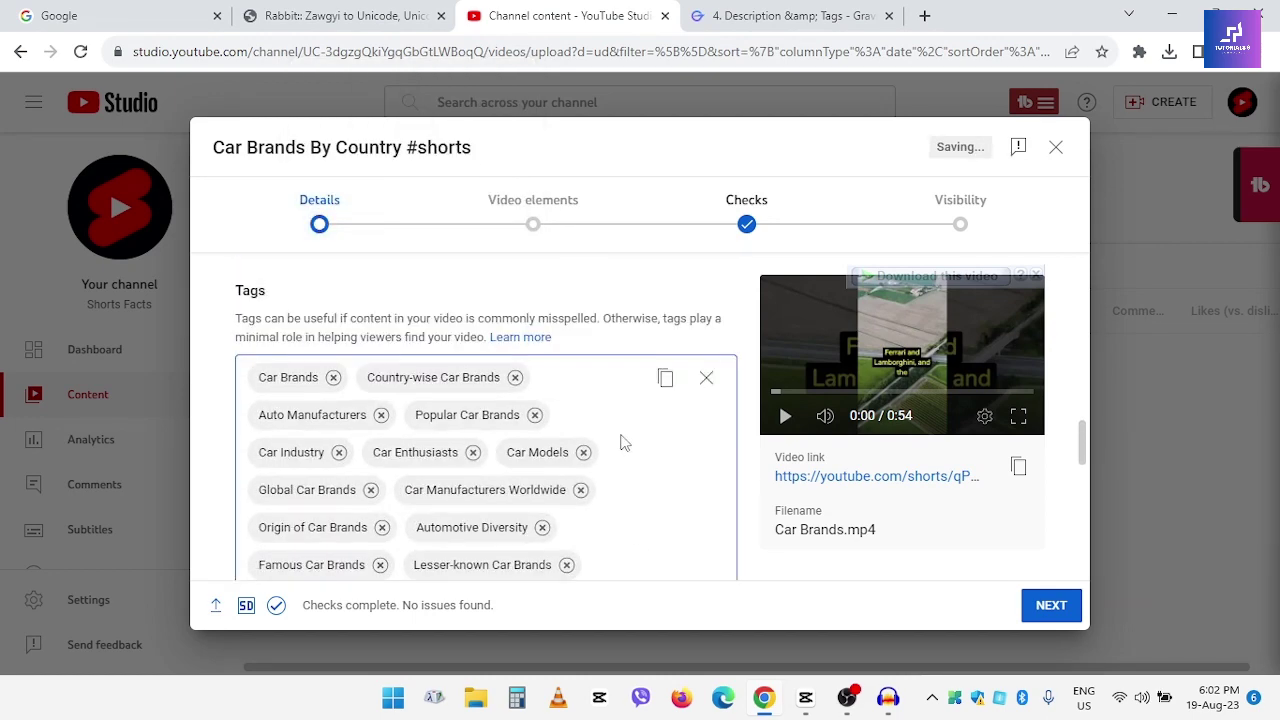
scroll(624, 442, "down", 5)
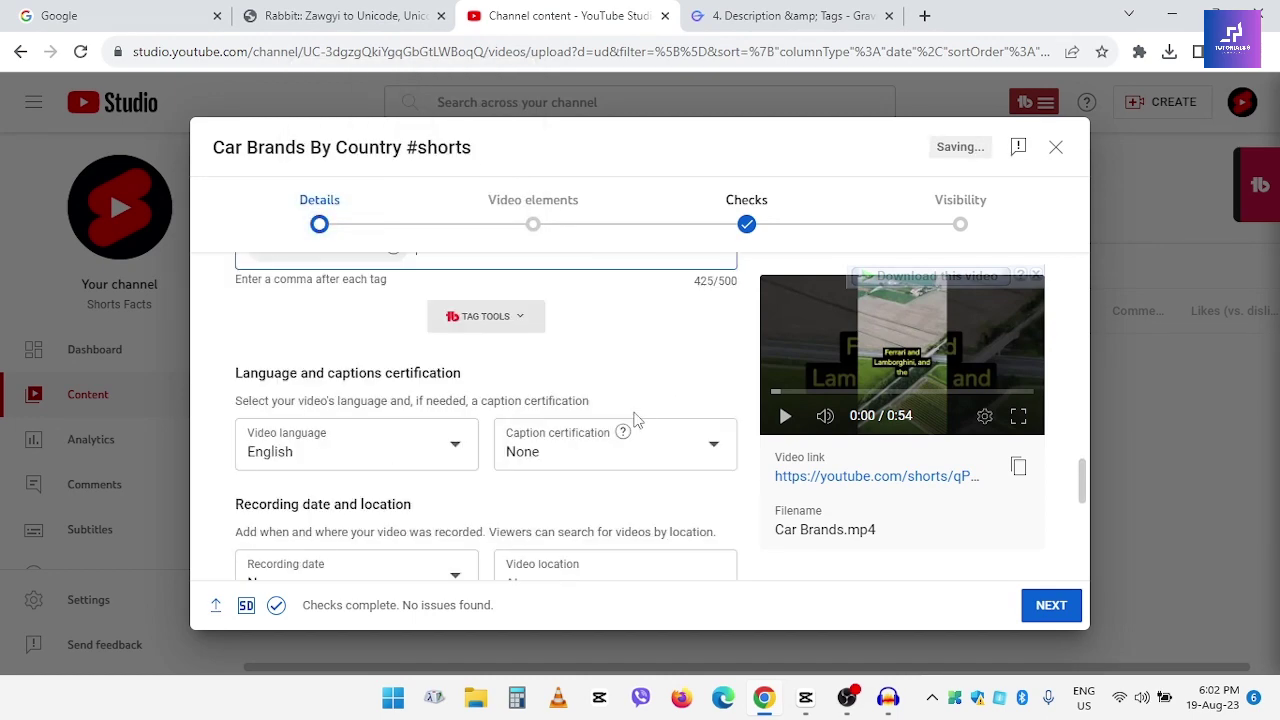